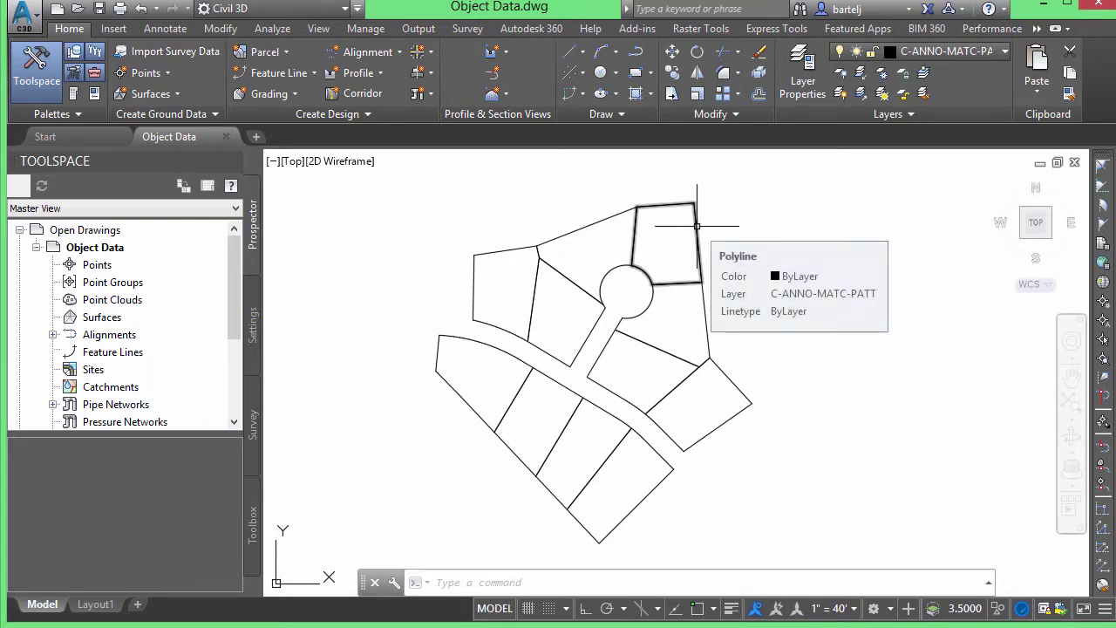
Inspect the general and geometry properties of the lot polyline northeast of the cul-de-sac, and clear the selection
{"action": "left_click", "coordinate": [696, 226]}
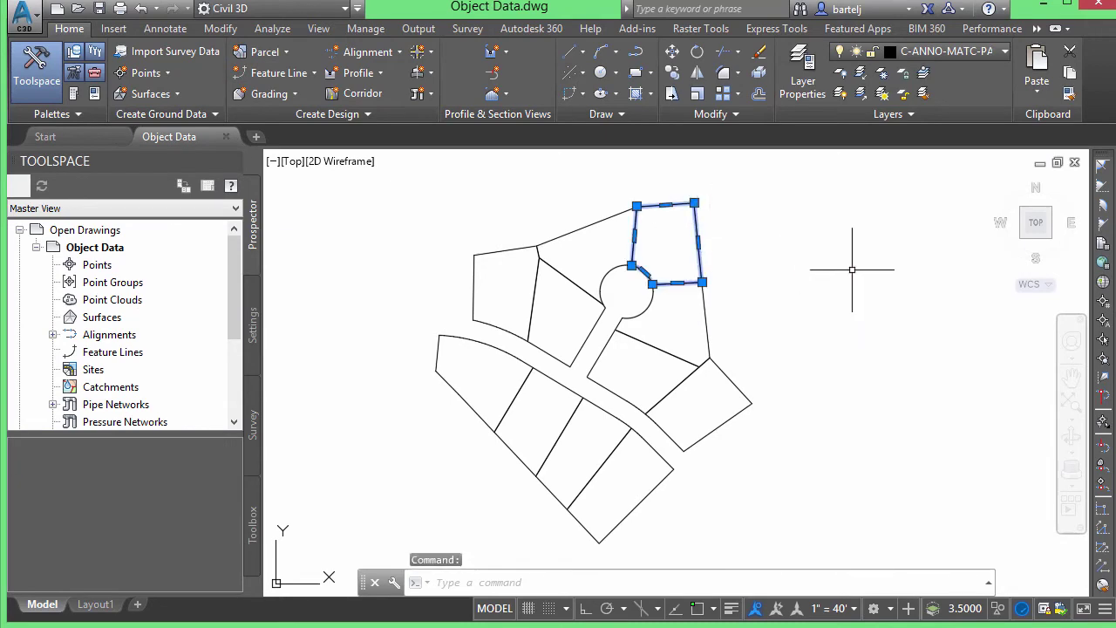
{"action": "right_click", "coordinate": [790, 229]}
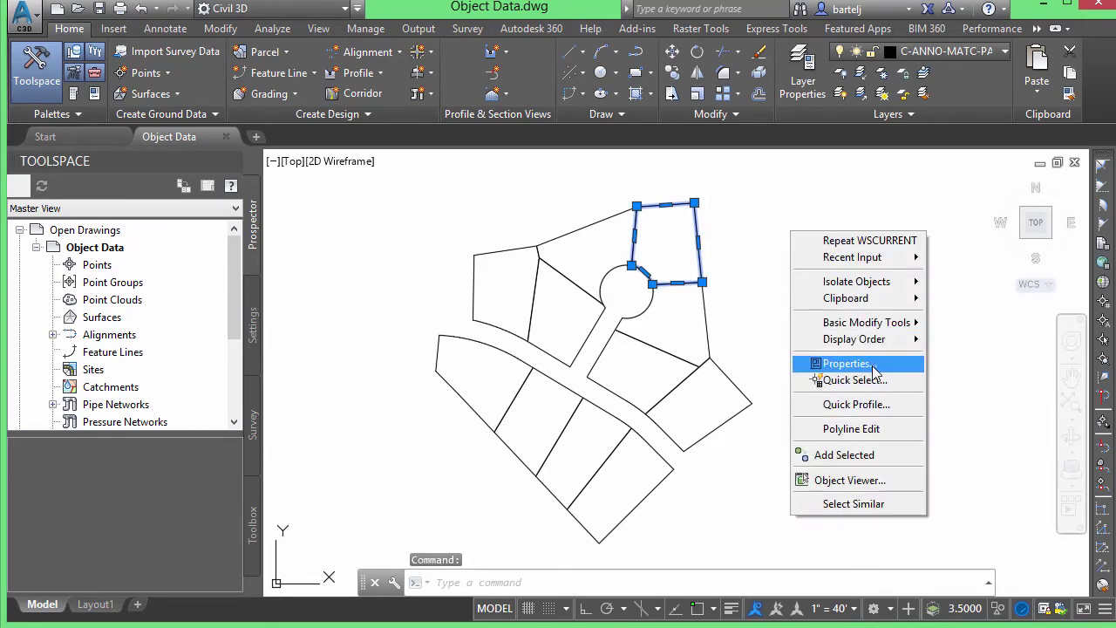
{"action": "left_click", "coordinate": [837, 367]}
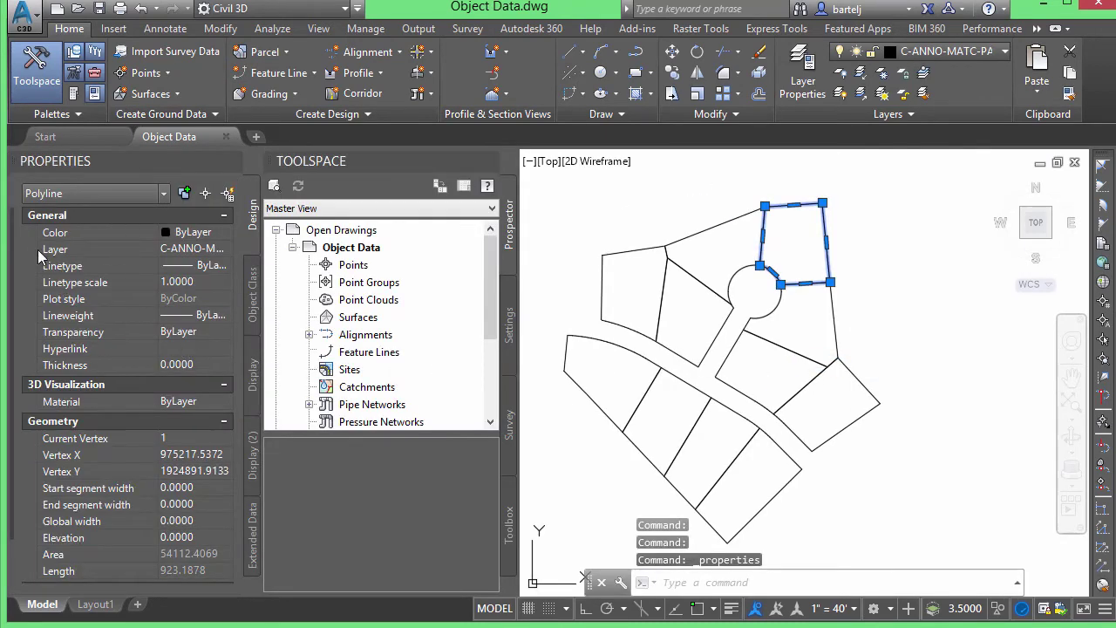
{"action": "scroll", "coordinate": [17, 297], "scroll_direction": "down", "scroll_amount": 1}
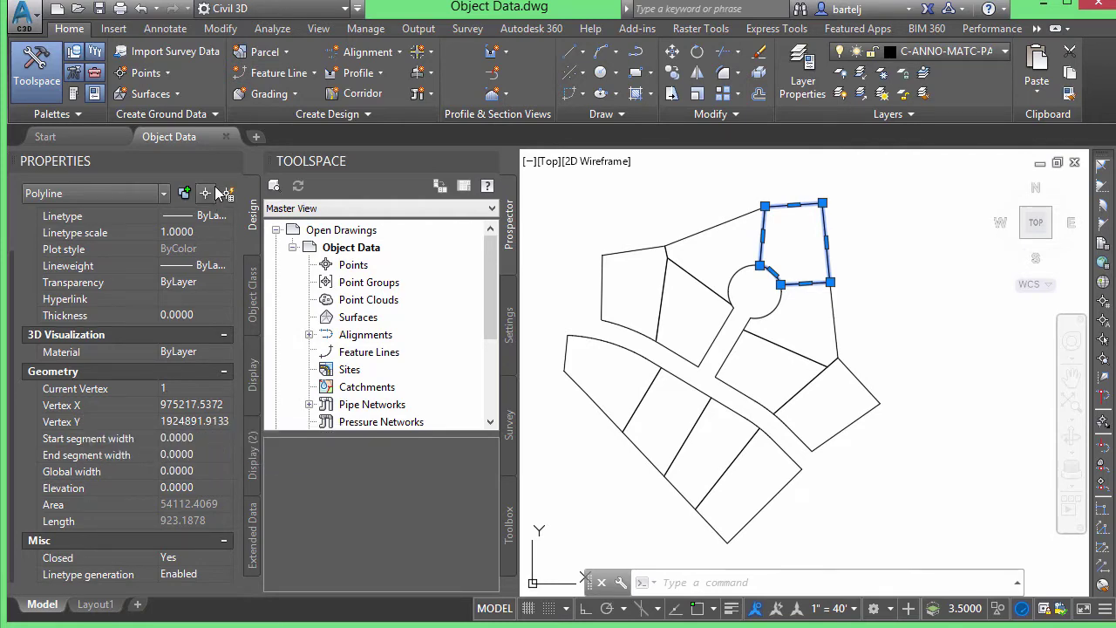
{"action": "left_click", "coordinate": [237, 162]}
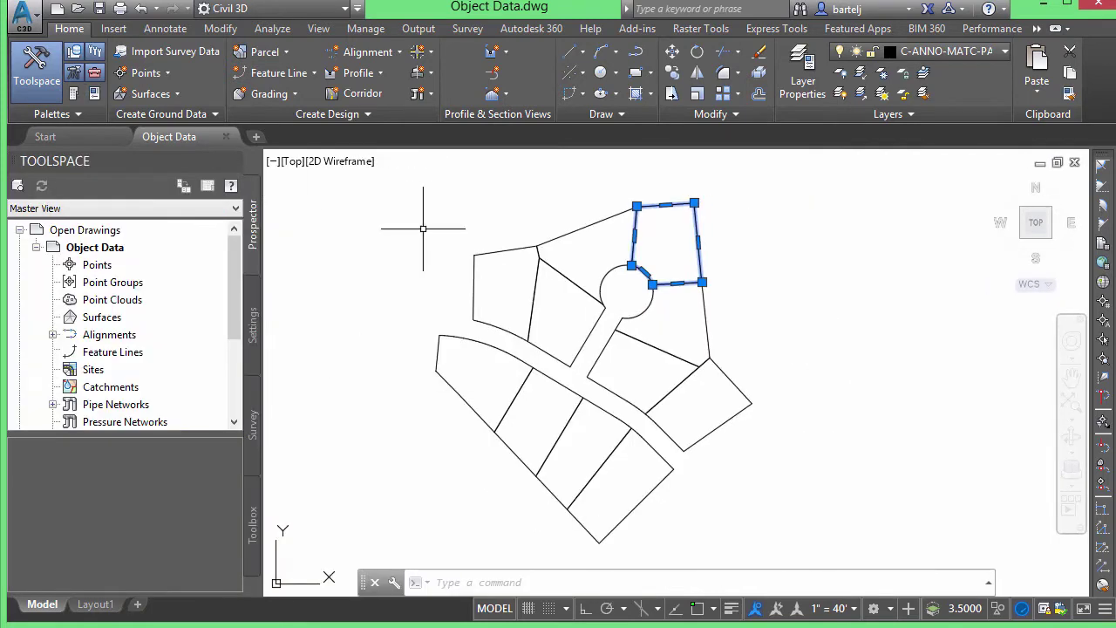
{"action": "key", "text": "Escape"}
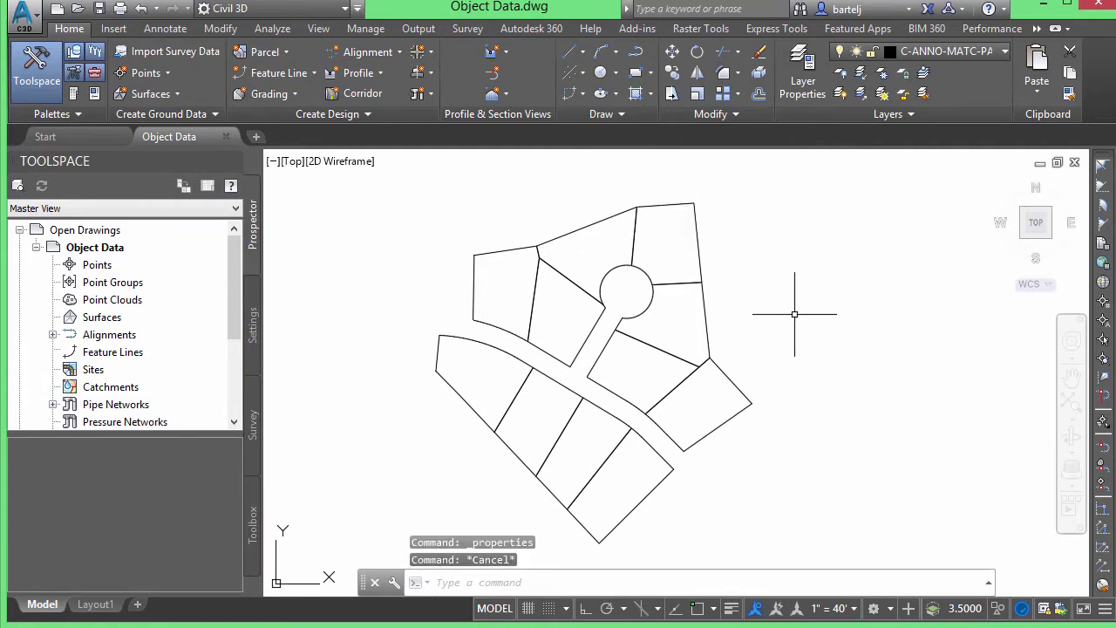
Switch to the Planning and Analysis workspace and begin a new object data table named LotData
{"action": "left_click", "coordinate": [890, 609]}
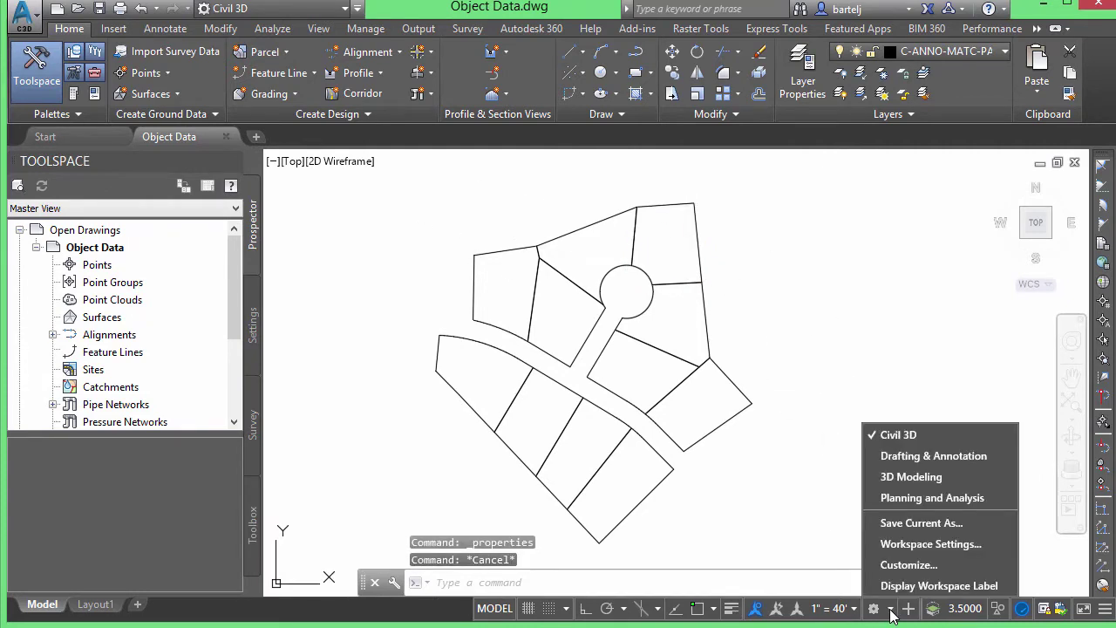
{"action": "left_click", "coordinate": [911, 498]}
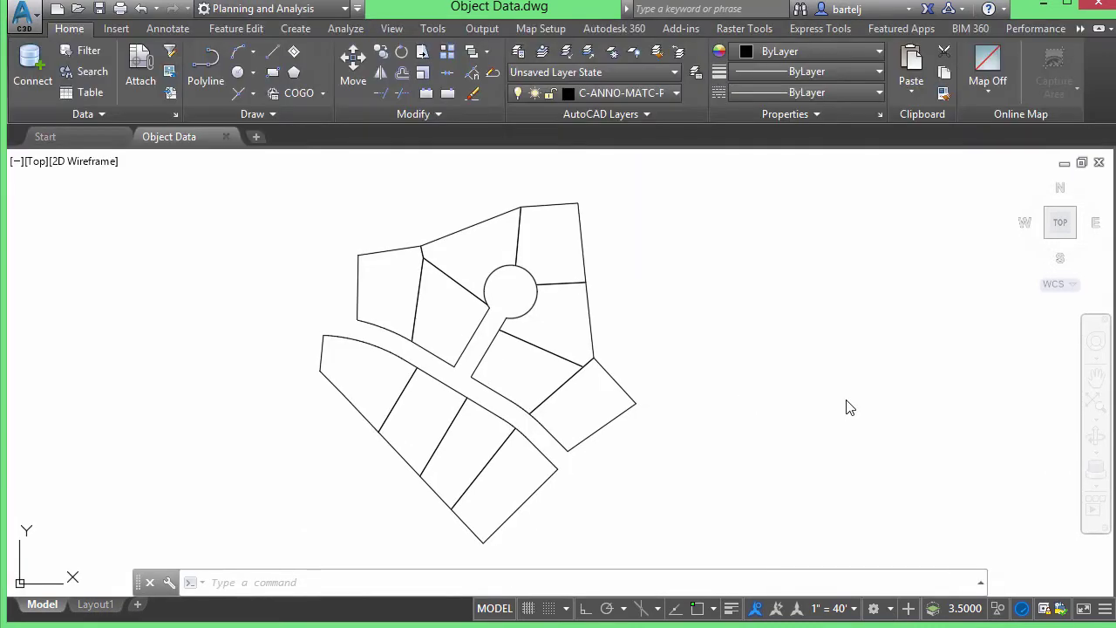
{"action": "left_click", "coordinate": [542, 30]}
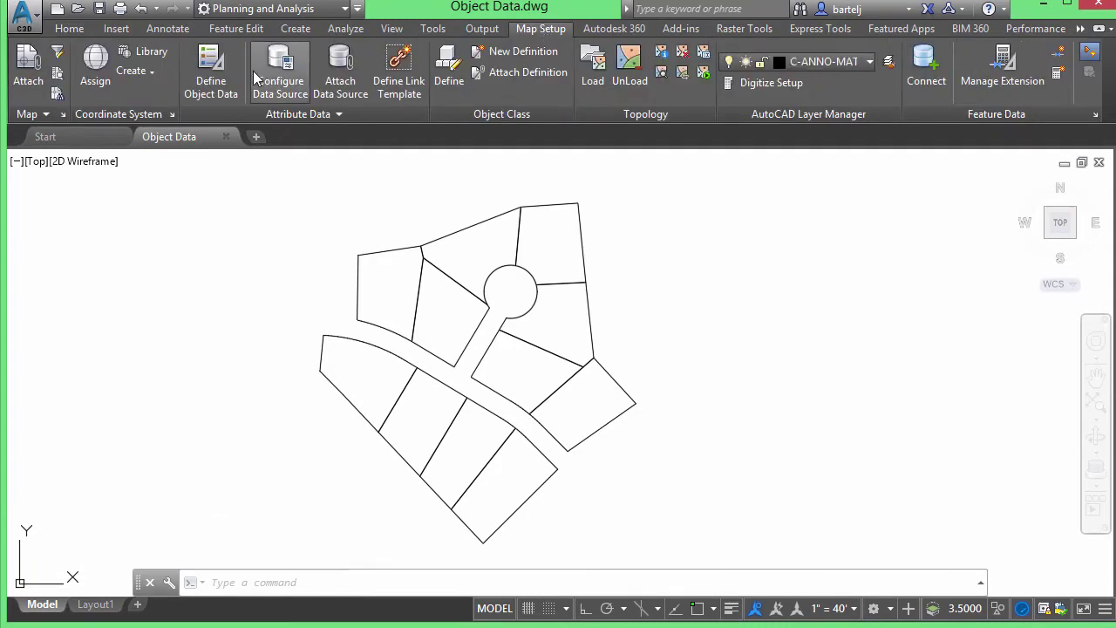
{"action": "left_click", "coordinate": [210, 70]}
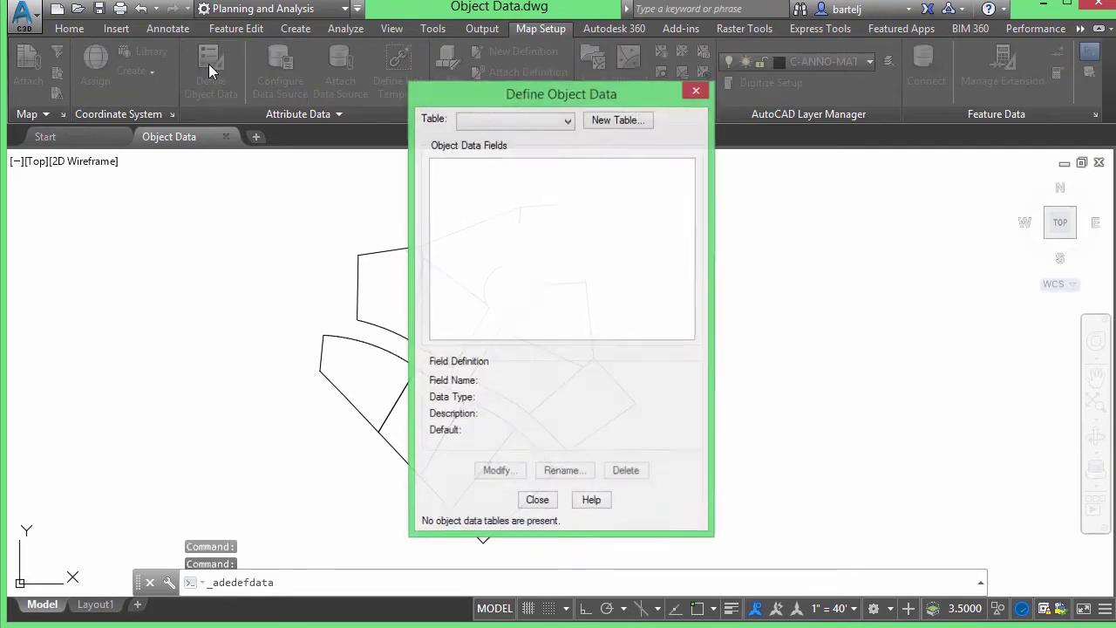
{"action": "mouse_move", "coordinate": [503, 92]}
{"action": "left_mouse_down"}
{"action": "mouse_move", "coordinate": [721, 110]}
{"action": "mouse_move", "coordinate": [792, 89]}
{"action": "left_mouse_up"}
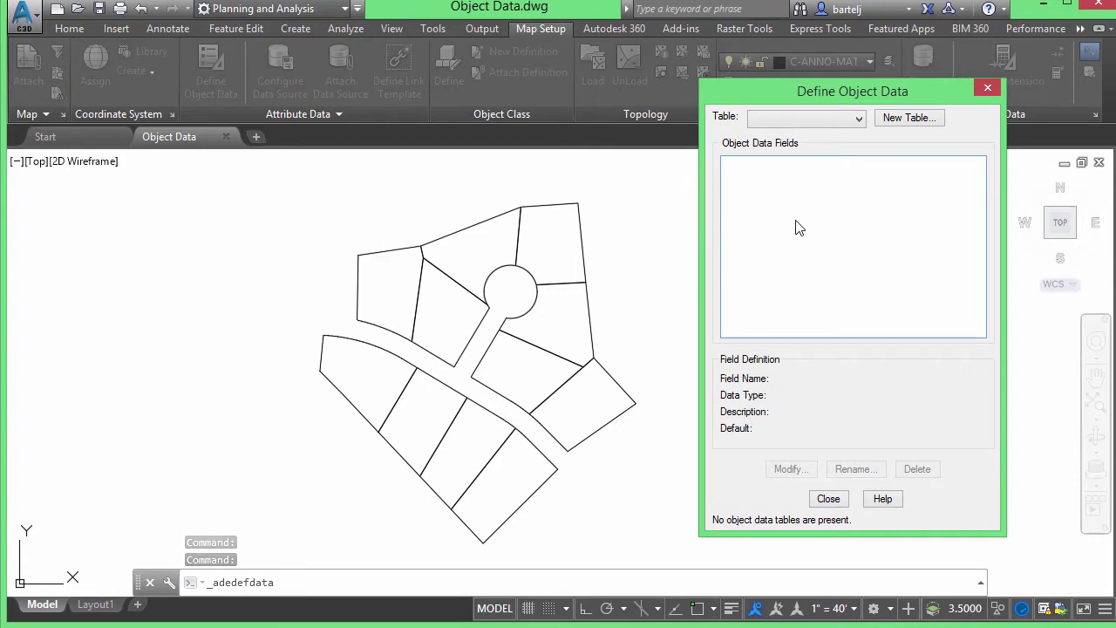
{"action": "left_click", "coordinate": [907, 117]}
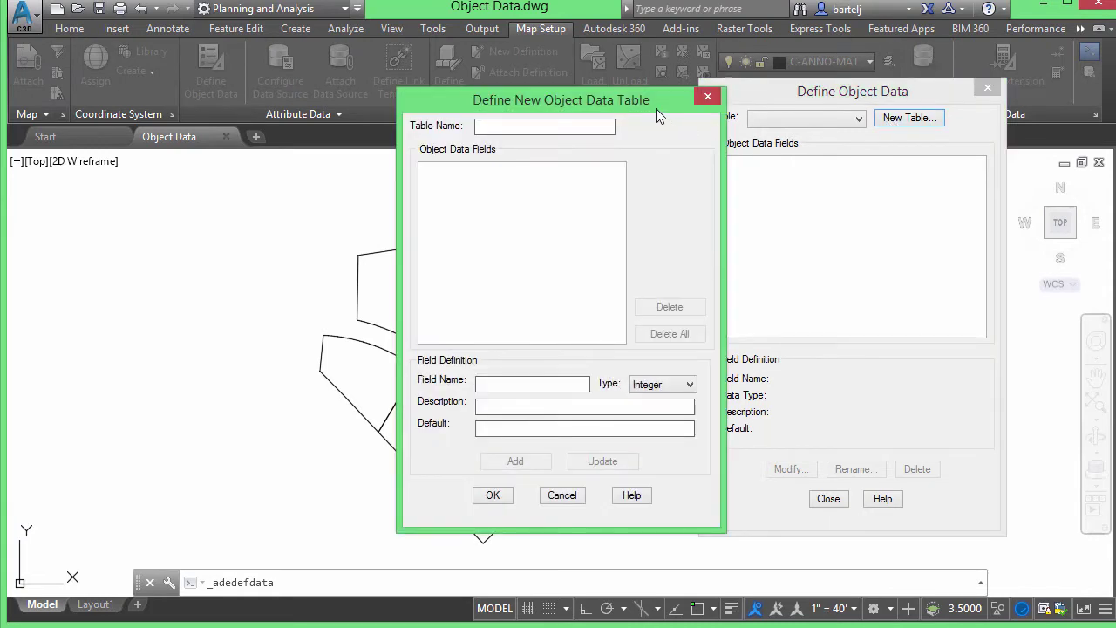
{"action": "type", "text": "LotData"}
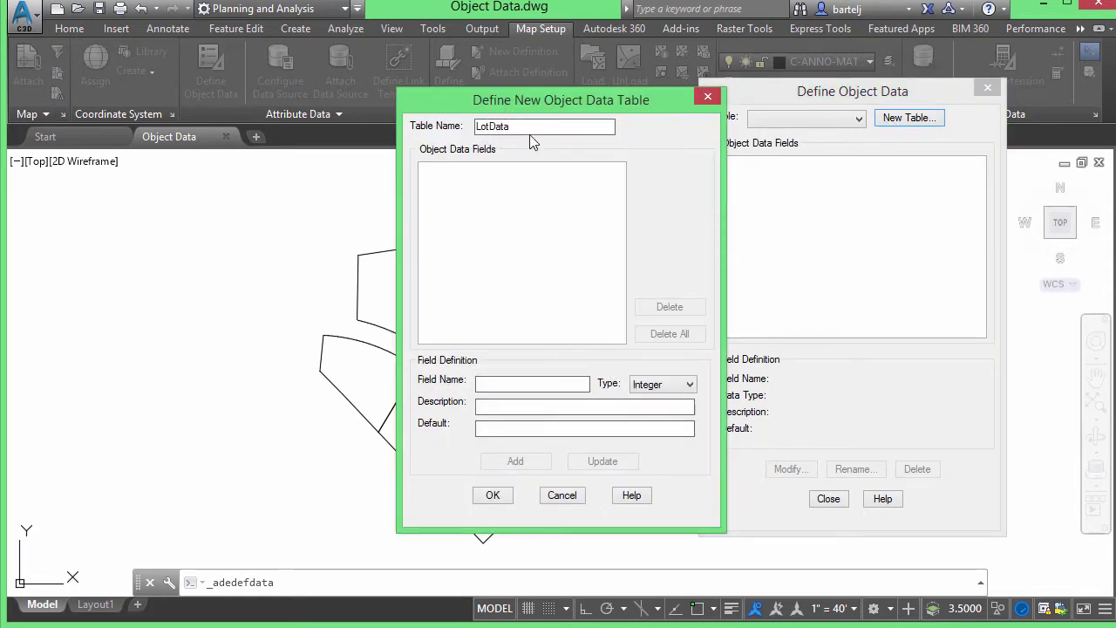
{"action": "mouse_move", "coordinate": [552, 101]}
{"action": "left_mouse_down"}
{"action": "mouse_move", "coordinate": [829, 147]}
{"action": "mouse_move", "coordinate": [872, 137]}
{"action": "left_mouse_up"}
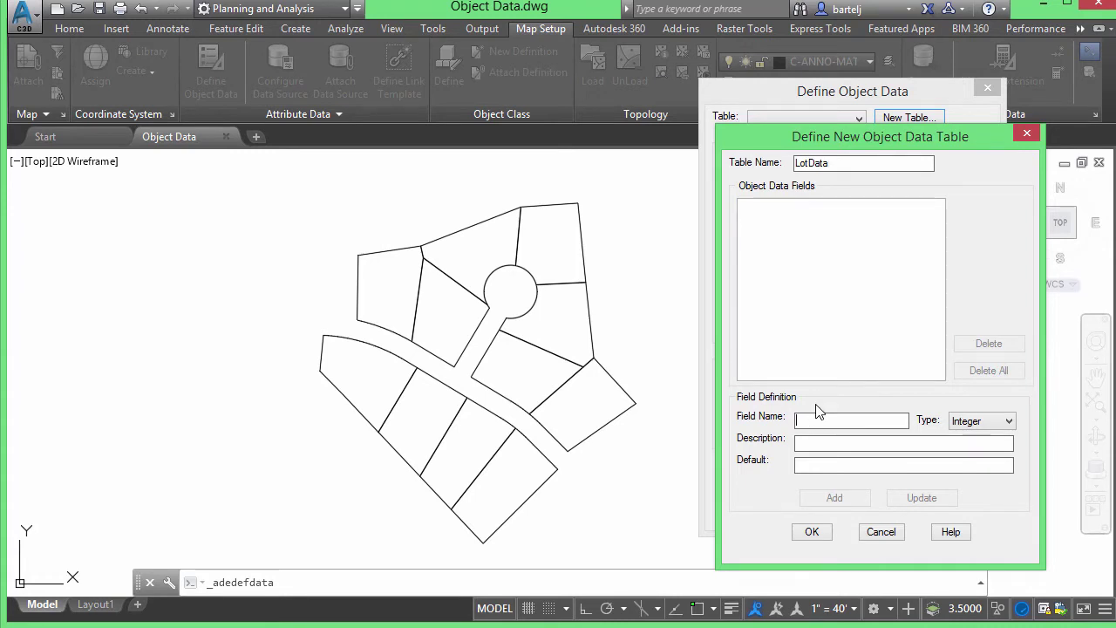
Add a Character field OWNER to the table, with description "Owner's Name" and default "LNAME FNAME"
{"action": "type", "text": "OWNER"}
{"action": "left_click", "coordinate": [1009, 421]}
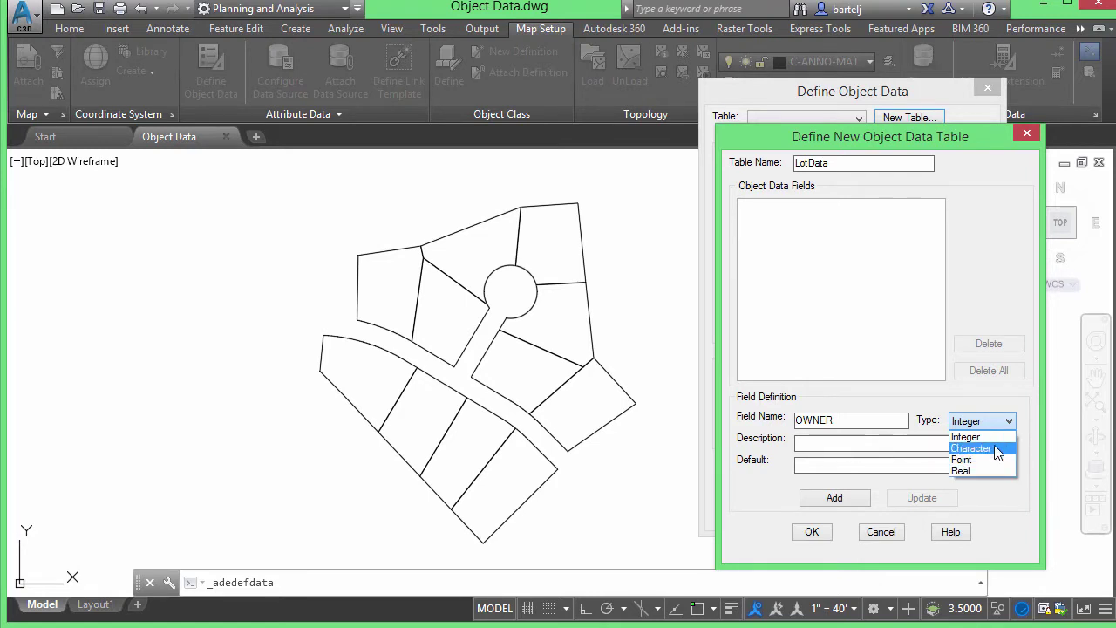
{"action": "left_click", "coordinate": [998, 449]}
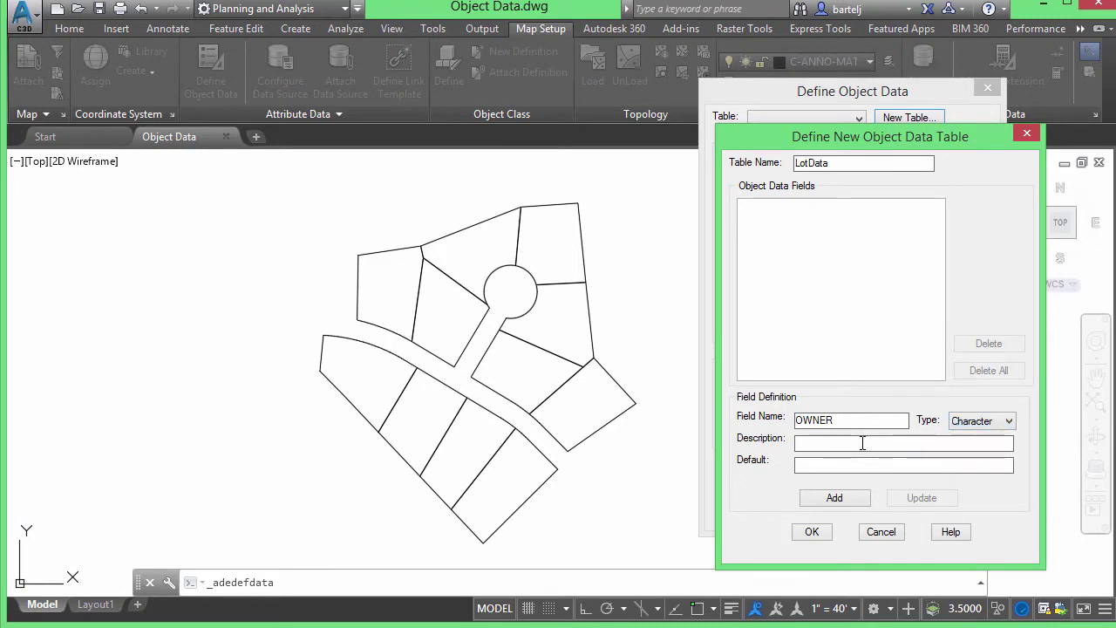
{"action": "left_click", "coordinate": [862, 443]}
{"action": "type", "text": "Owner's Name"}
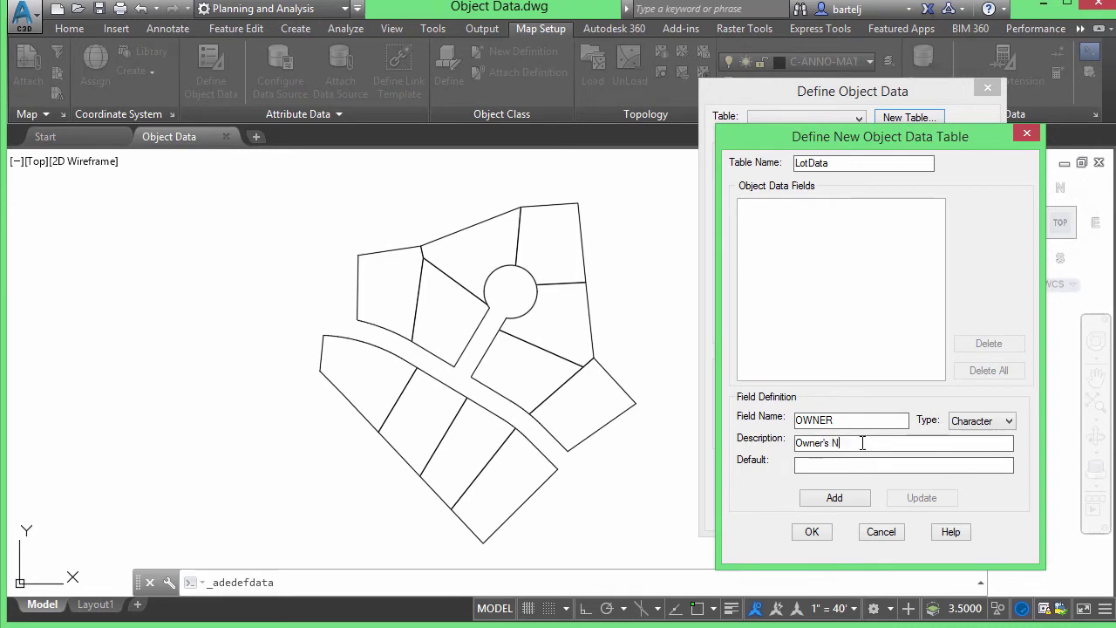
{"action": "left_click", "coordinate": [846, 463]}
{"action": "type", "text": "A"}
{"action": "key", "text": "BackSpace"}
{"action": "type", "text": "NAME F"}
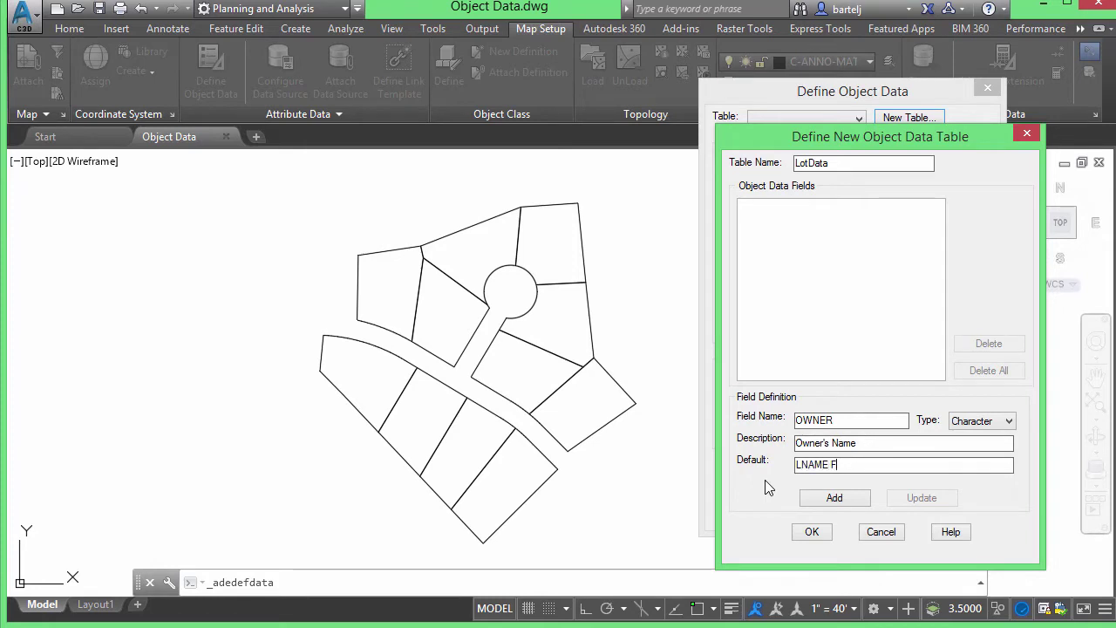
{"action": "type", "text": "NAME"}
{"action": "left_click", "coordinate": [831, 496]}
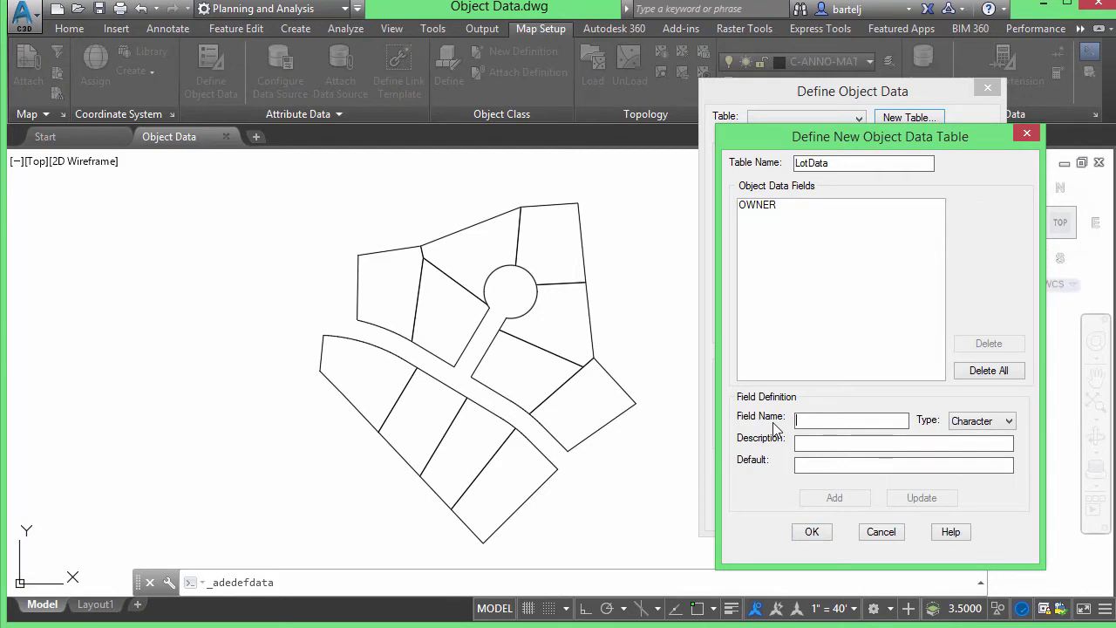
Add a Real field named Value to the table, with description "Lot Value" and default 0.00
{"action": "type", "text": "Value"}
{"action": "left_click", "coordinate": [1009, 422]}
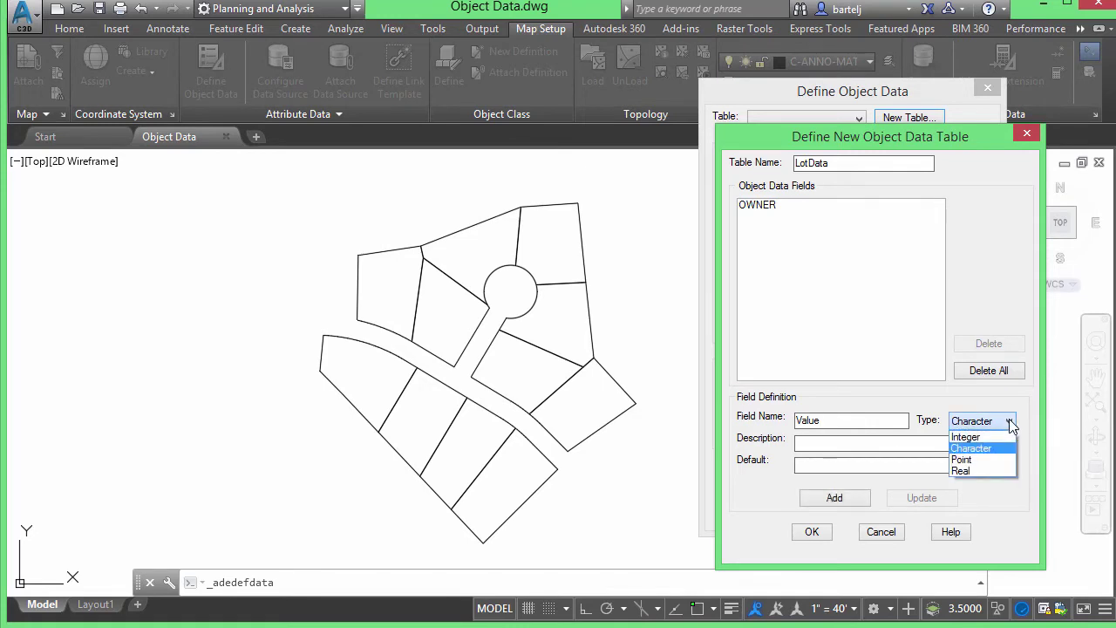
{"action": "left_click", "coordinate": [991, 470]}
{"action": "left_click", "coordinate": [860, 444]}
{"action": "type", "text": "Lot"}
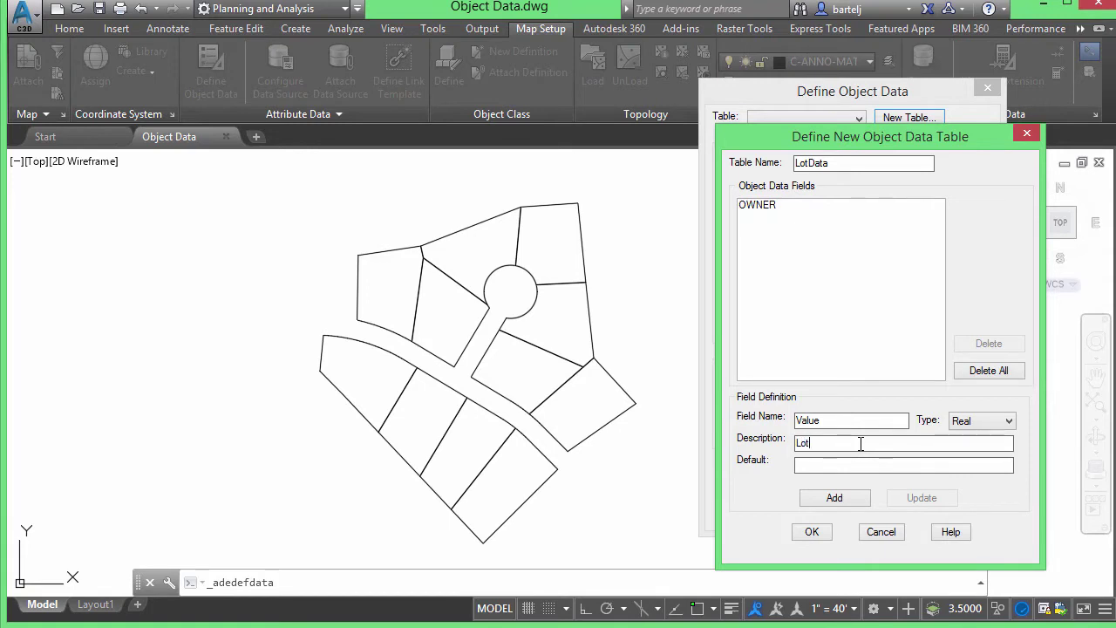
{"action": "type", "text": " Value"}
{"action": "left_click", "coordinate": [837, 463]}
{"action": "type", "text": "0.00"}
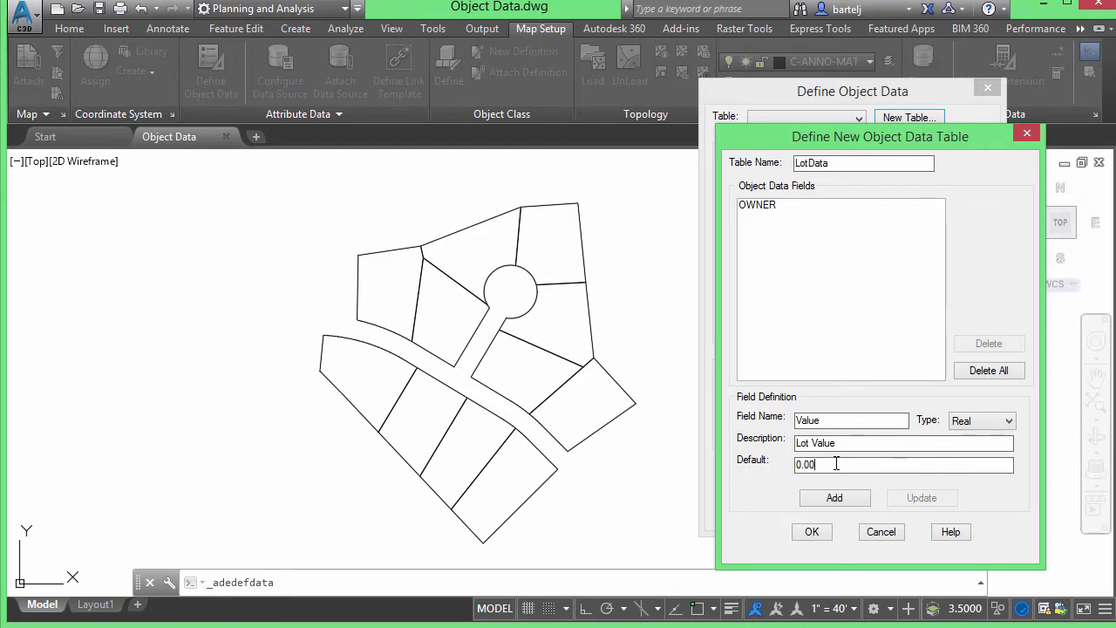
{"action": "left_click", "coordinate": [826, 496]}
Add an Integer field PIN with description "Parcel ID" and a nine-digit placeholder default, and save the LotData table definition
{"action": "left_click", "coordinate": [818, 418]}
{"action": "type", "text": "PIN"}
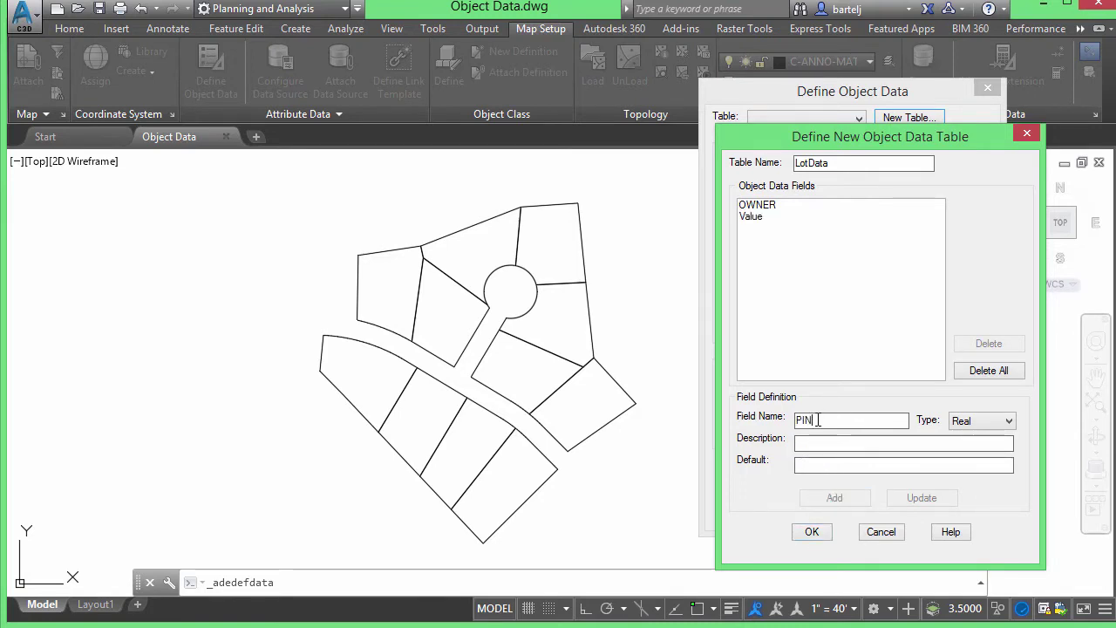
{"action": "left_click", "coordinate": [1010, 422]}
{"action": "left_click", "coordinate": [1000, 438]}
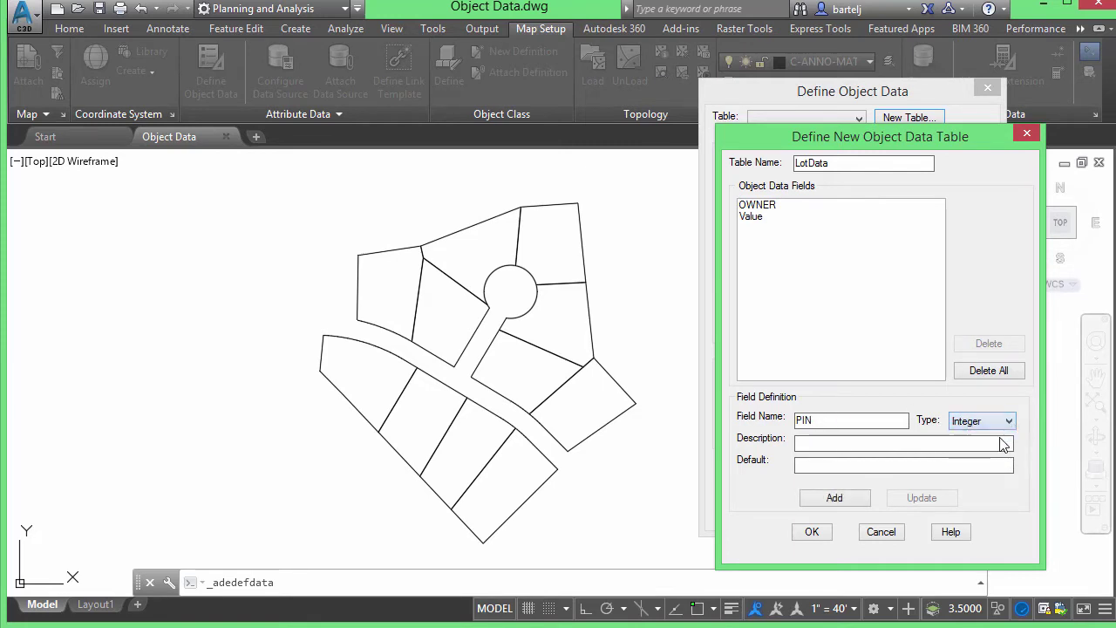
{"action": "left_click", "coordinate": [822, 441]}
{"action": "type", "text": "Parcel"}
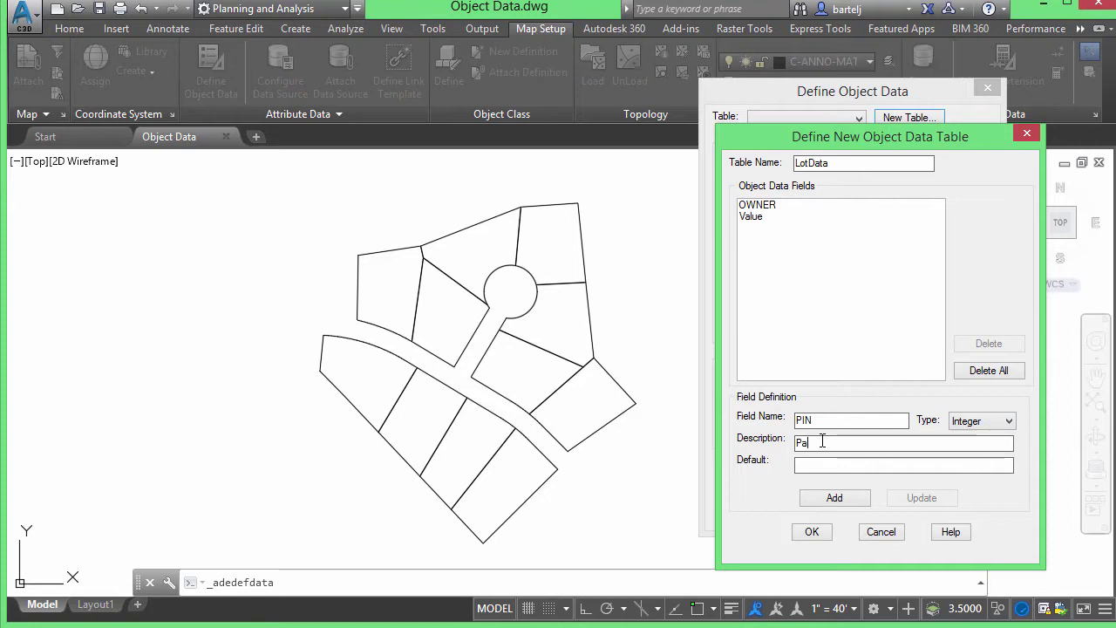
{"action": "type", "text": "ID"}
{"action": "left_click", "coordinate": [811, 466]}
{"action": "type", "text": "123456789"}
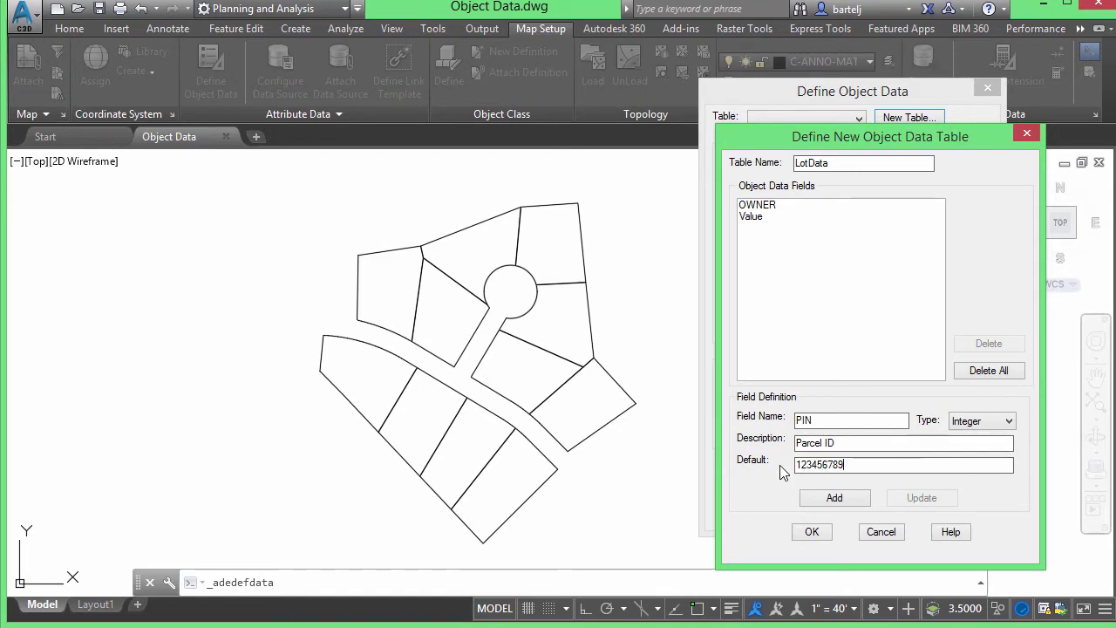
{"action": "left_click", "coordinate": [834, 498]}
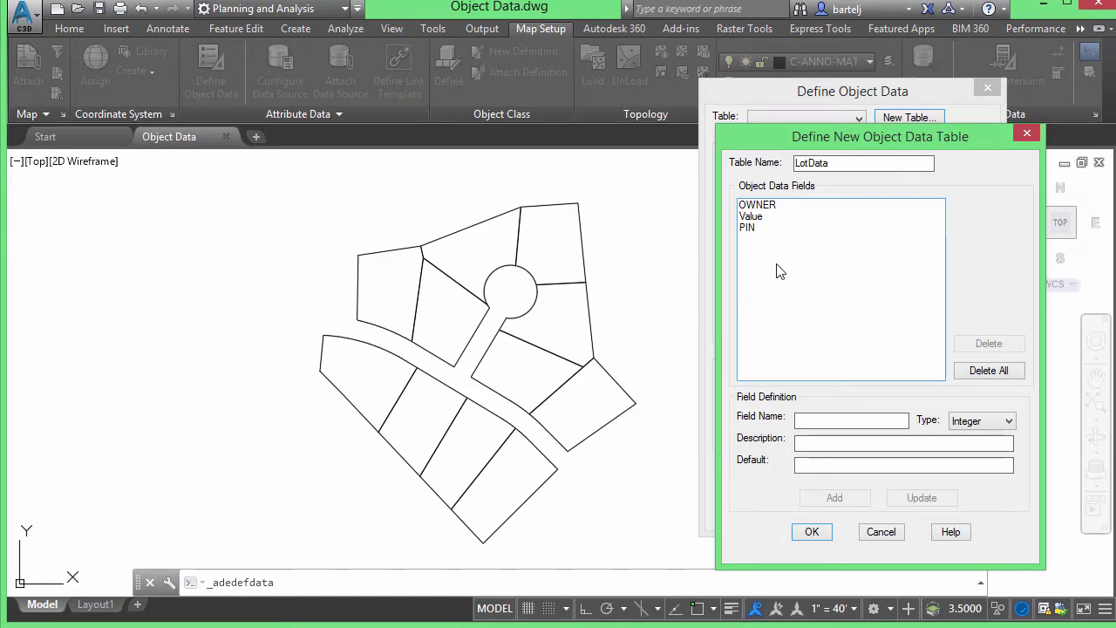
{"action": "left_click", "coordinate": [804, 528]}
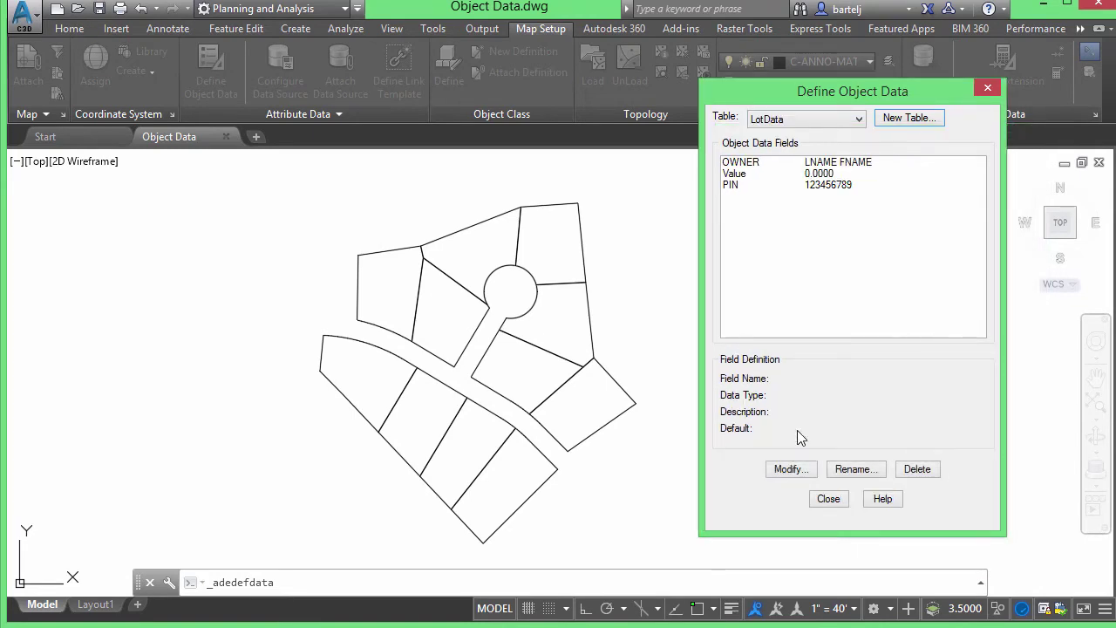
{"action": "left_click", "coordinate": [828, 503]}
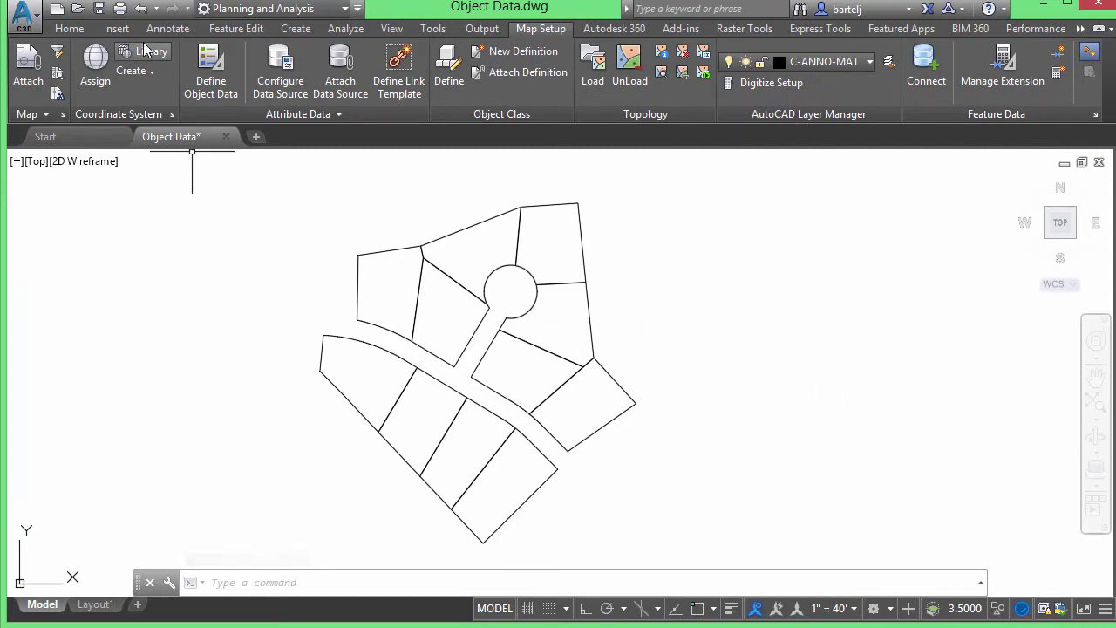
Prepare LotData values for attachment: enter the first owner's full name, a lot value of 35000 and the nine-digit parcel ID
{"action": "left_click", "coordinate": [114, 32]}
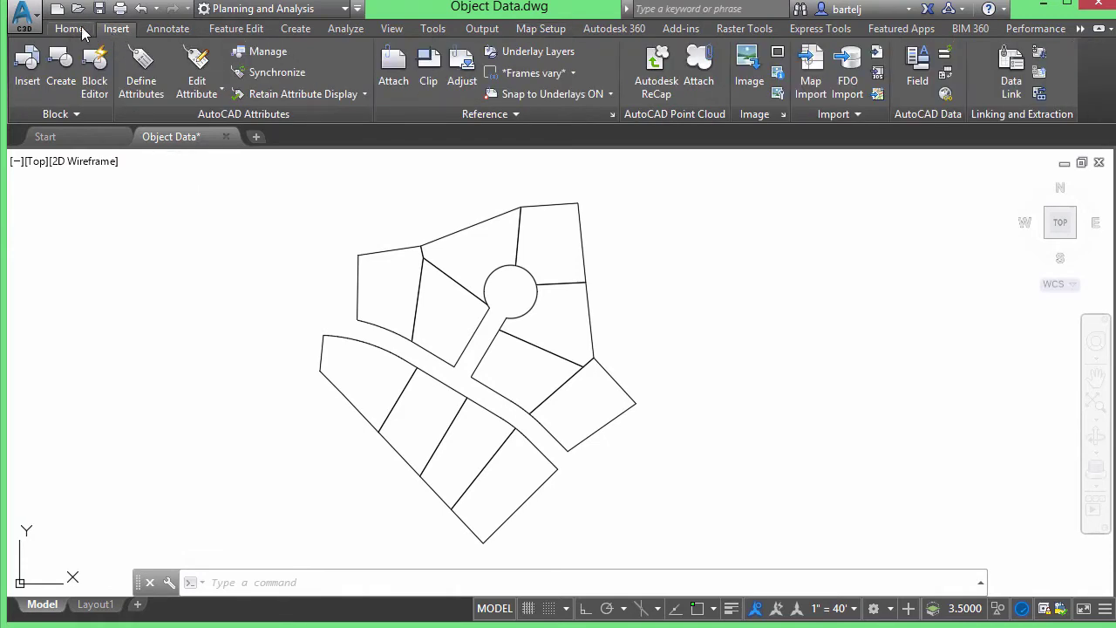
{"action": "left_click", "coordinate": [70, 29]}
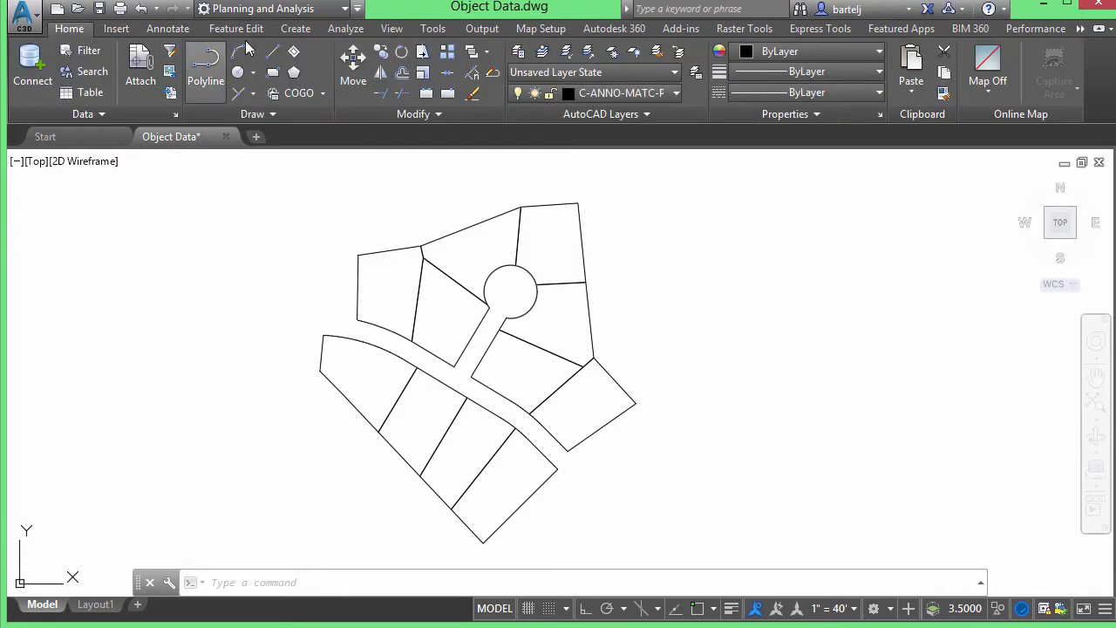
{"action": "left_click", "coordinate": [294, 32]}
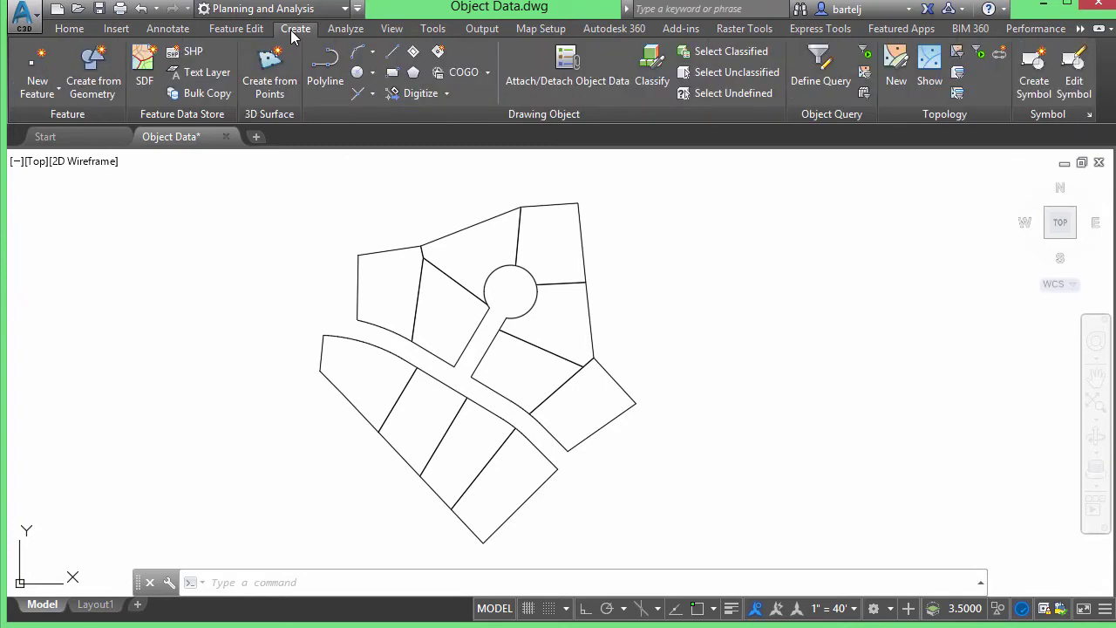
{"action": "left_click", "coordinate": [567, 80]}
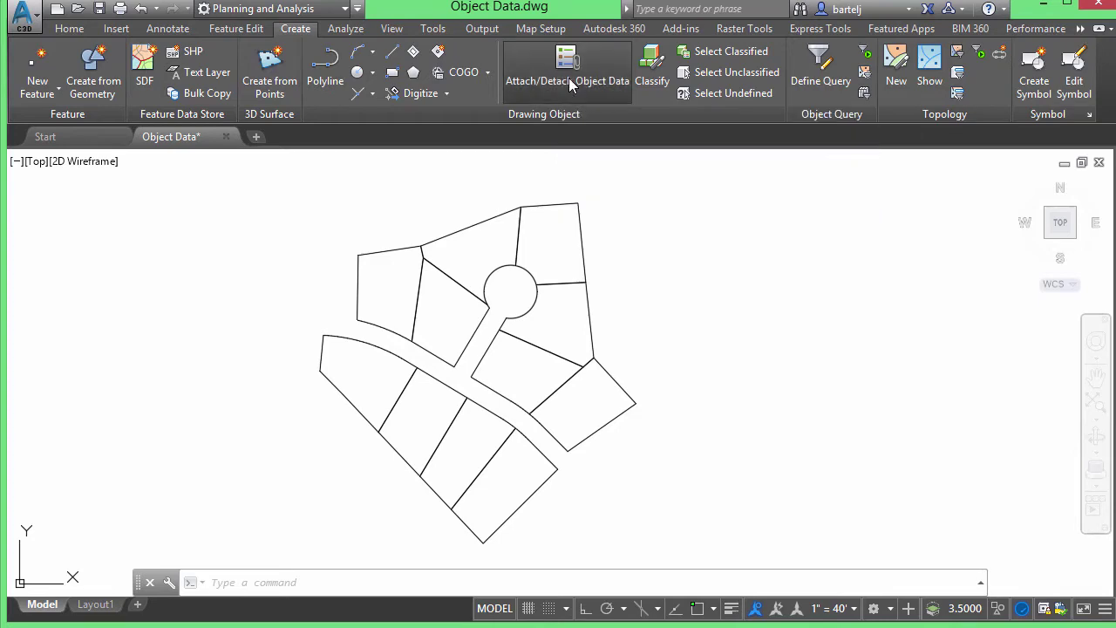
{"action": "mouse_move", "coordinate": [571, 100]}
{"action": "left_mouse_down"}
{"action": "mouse_move", "coordinate": [712, 105]}
{"action": "mouse_move", "coordinate": [865, 93]}
{"action": "mouse_move", "coordinate": [874, 82]}
{"action": "left_mouse_up"}
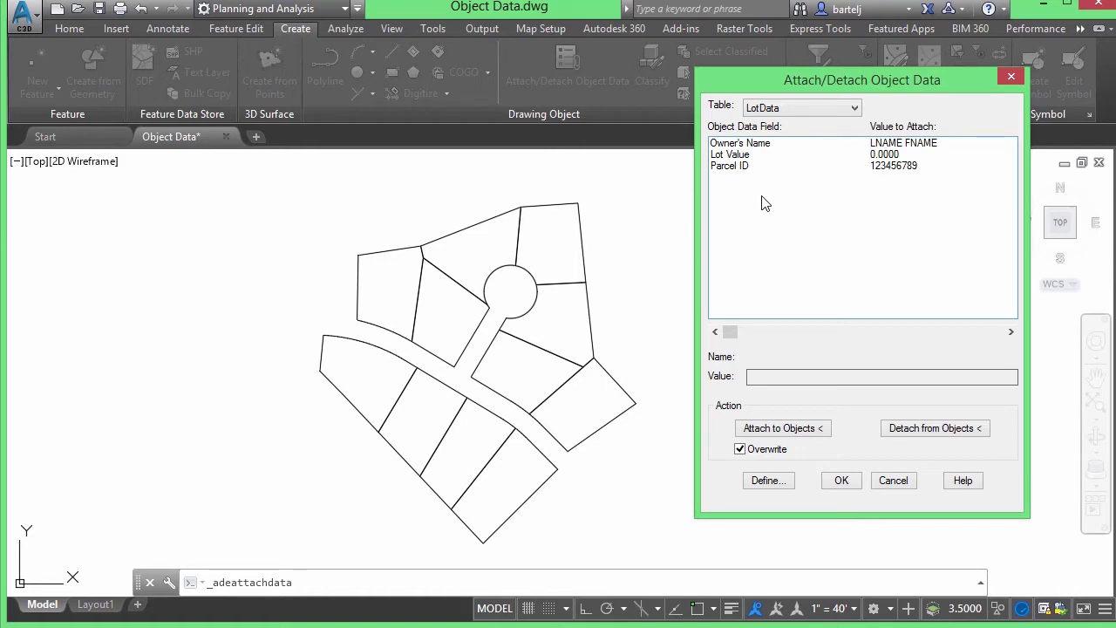
{"action": "left_click", "coordinate": [763, 148]}
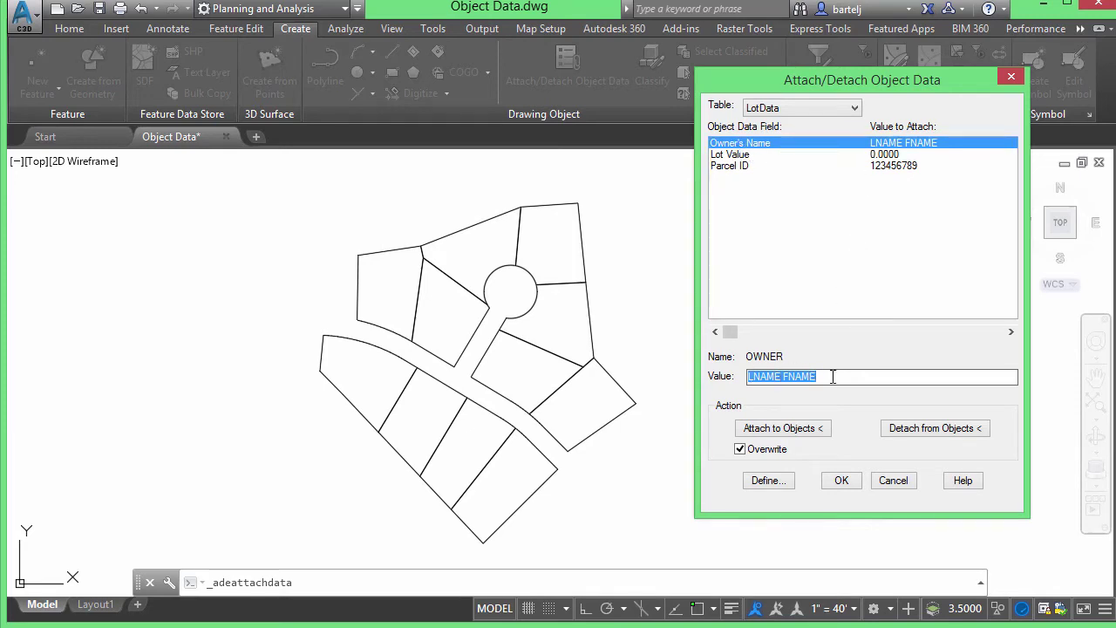
{"action": "type", "text": "Flint"}
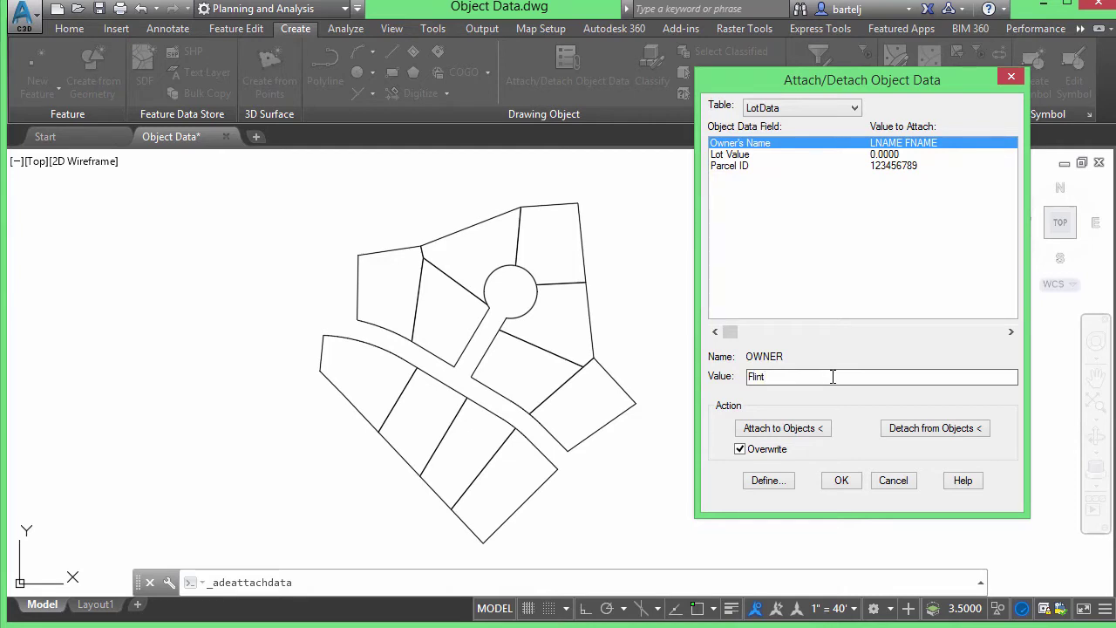
{"action": "type", "text": "stone Fred"}
{"action": "key", "text": "Return"}
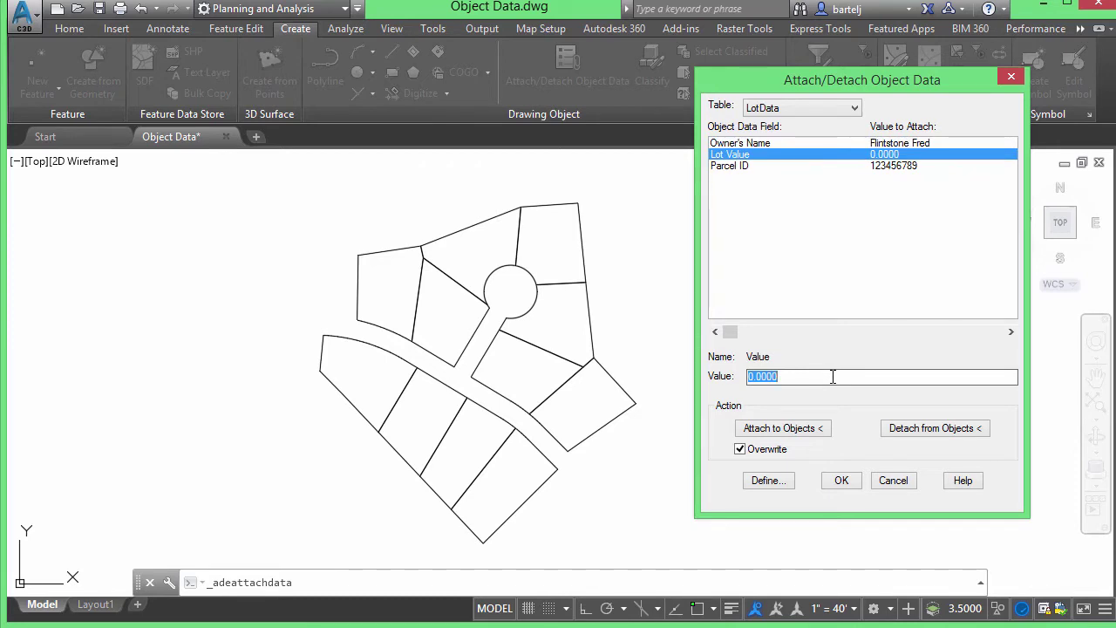
{"action": "type", "text": "35000"}
{"action": "key", "text": "Return"}
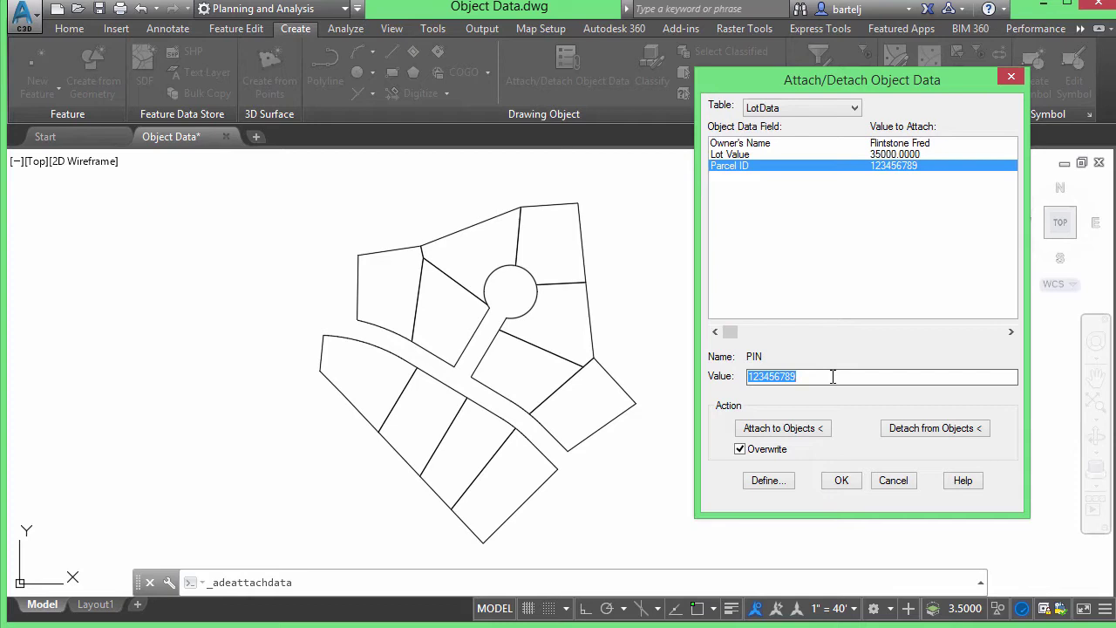
{"action": "type", "text": "315426987"}
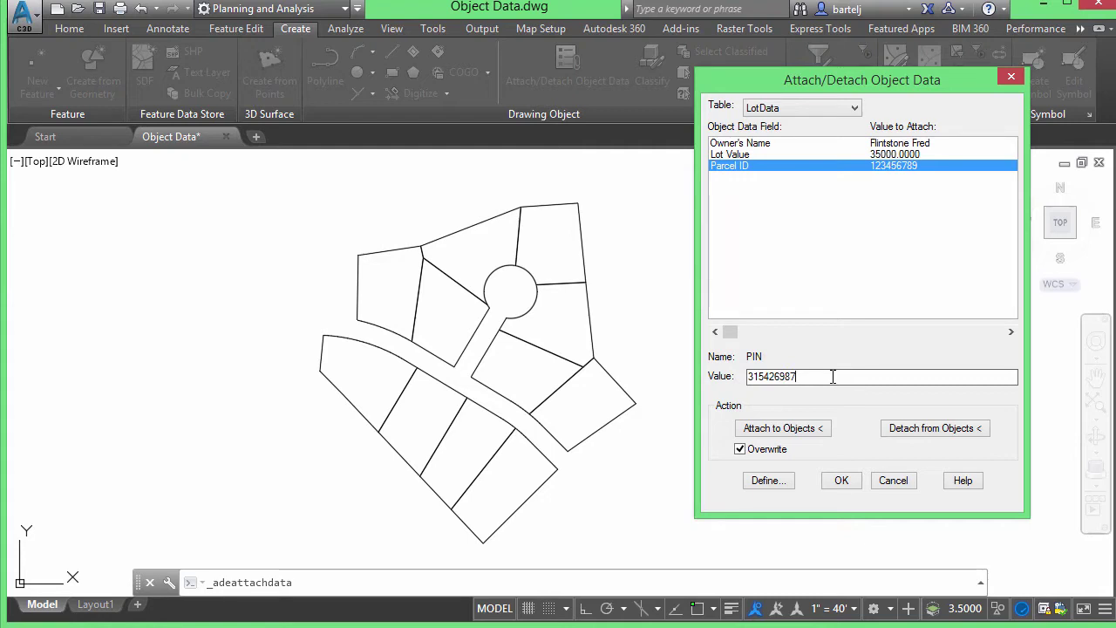
{"action": "key", "text": "Return"}
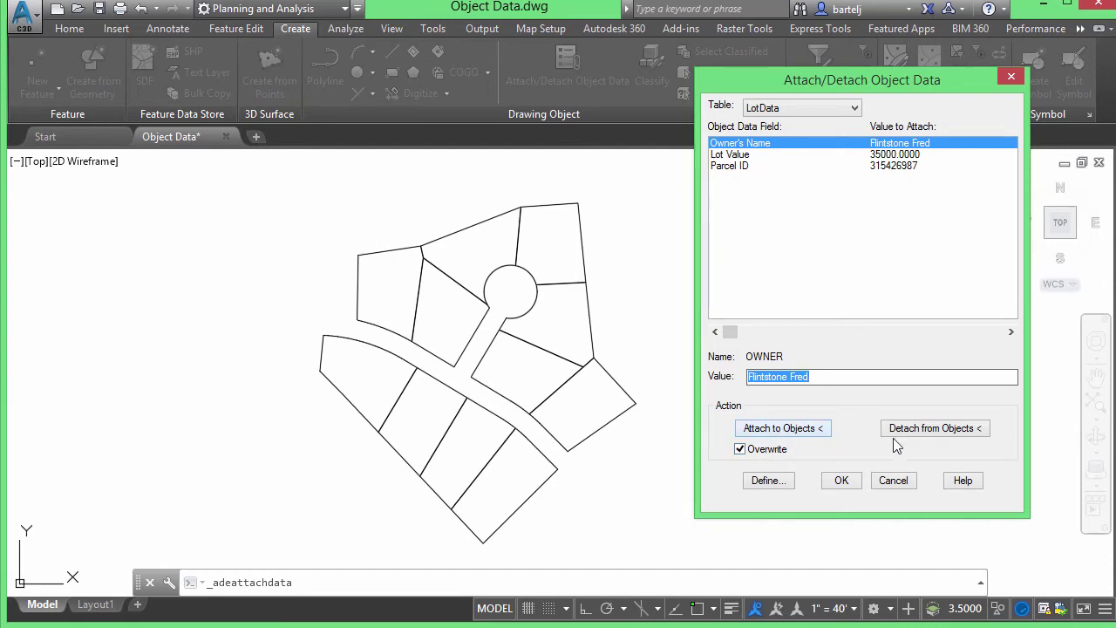
Attach the entered LotData record to the lot polyline northwest of the cul-de-sac
{"action": "left_click", "coordinate": [820, 428]}
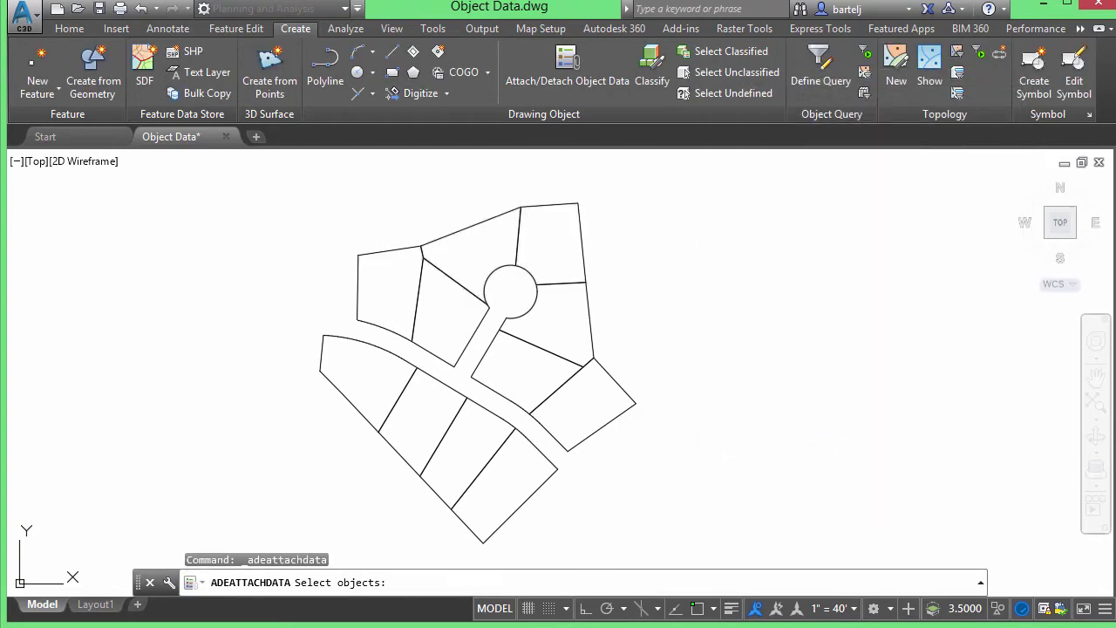
{"action": "left_click", "coordinate": [506, 213]}
{"action": "key", "text": "Return"}
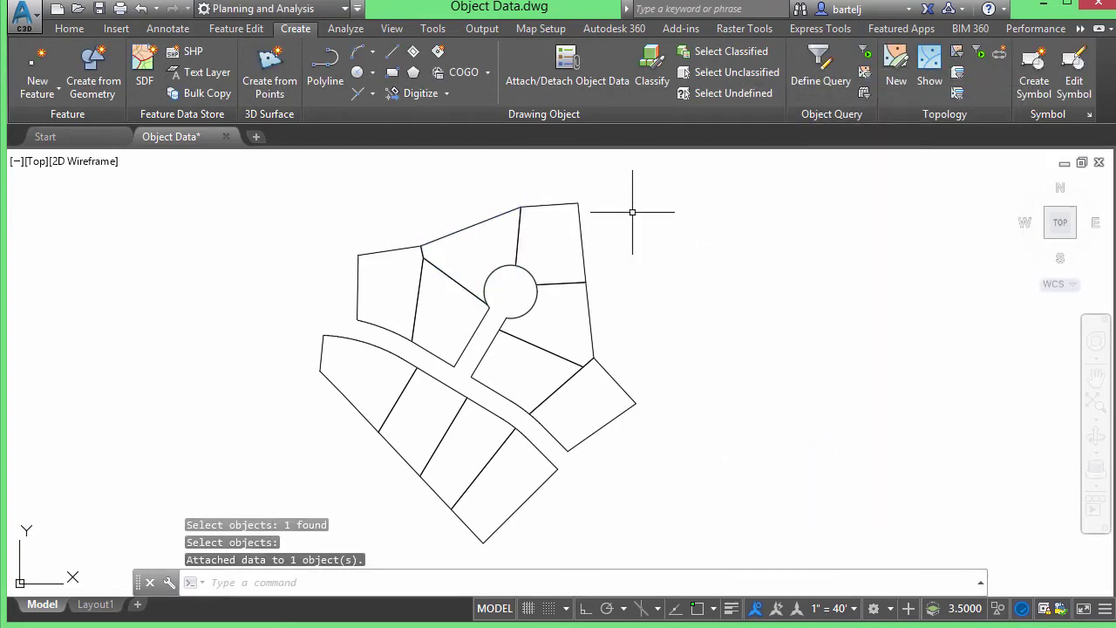
Inspect the LotData fields in the properties of the lot northwest of the cul-de-sac, then close the properties and deselect it
{"action": "left_click", "coordinate": [493, 217]}
{"action": "right_click", "coordinate": [431, 187]}
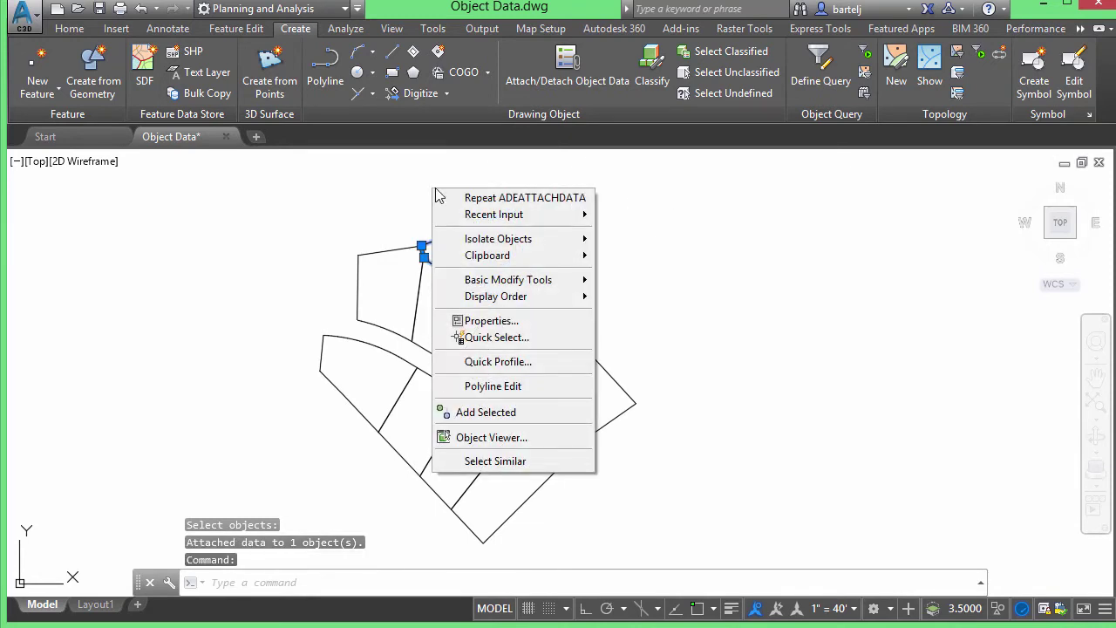
{"action": "left_click", "coordinate": [488, 321]}
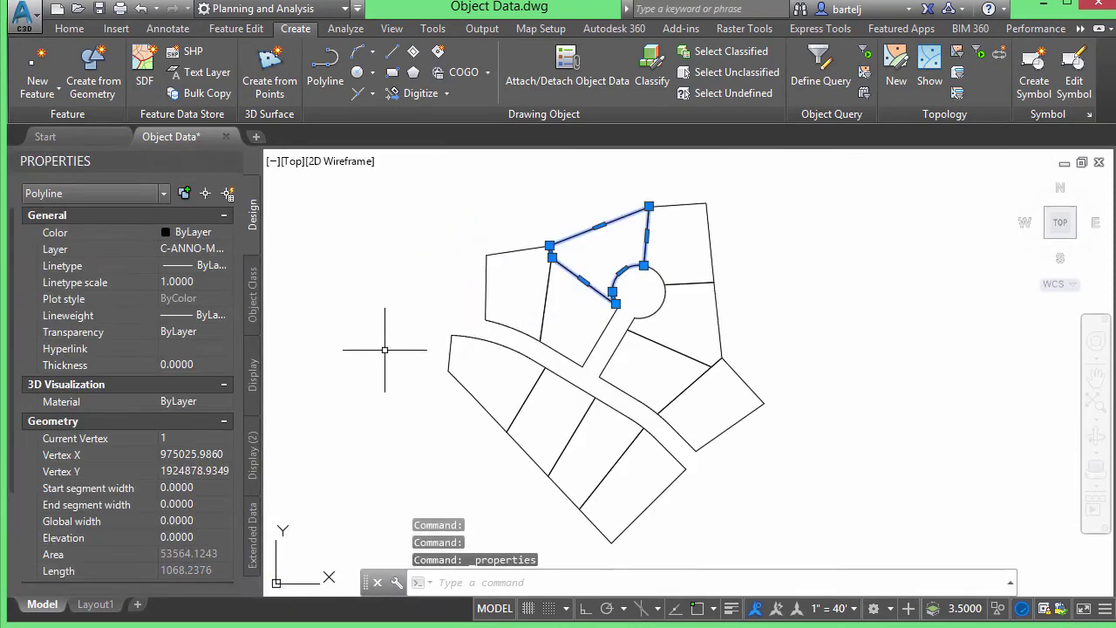
{"action": "left_click_drag", "start_coordinate": [13, 223], "coordinate": [5, 491]}
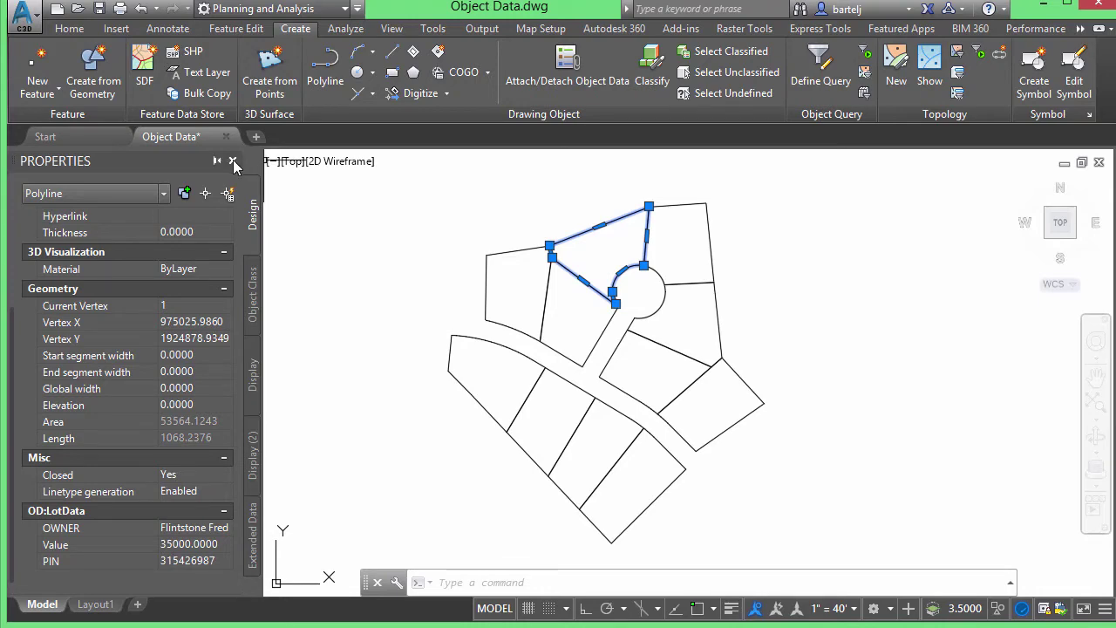
{"action": "left_click", "coordinate": [238, 161]}
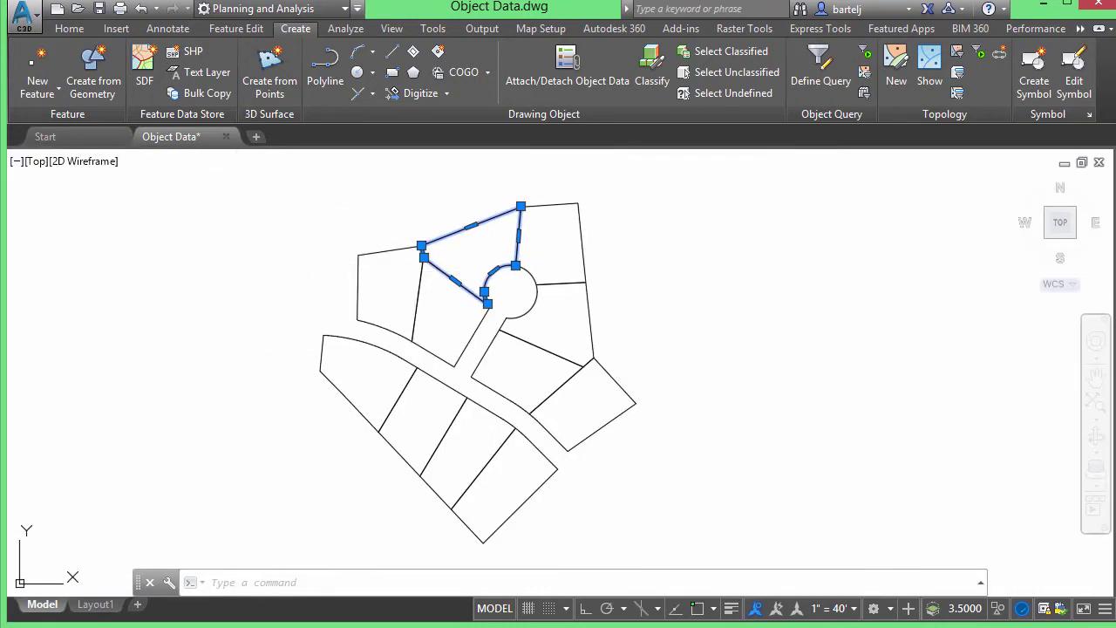
{"action": "key", "text": "Escape"}
Prepare a second LotData record for attachment with another owner's full name, a lot value of 32000 and a nine-digit parcel ID
{"action": "left_click", "coordinate": [565, 68]}
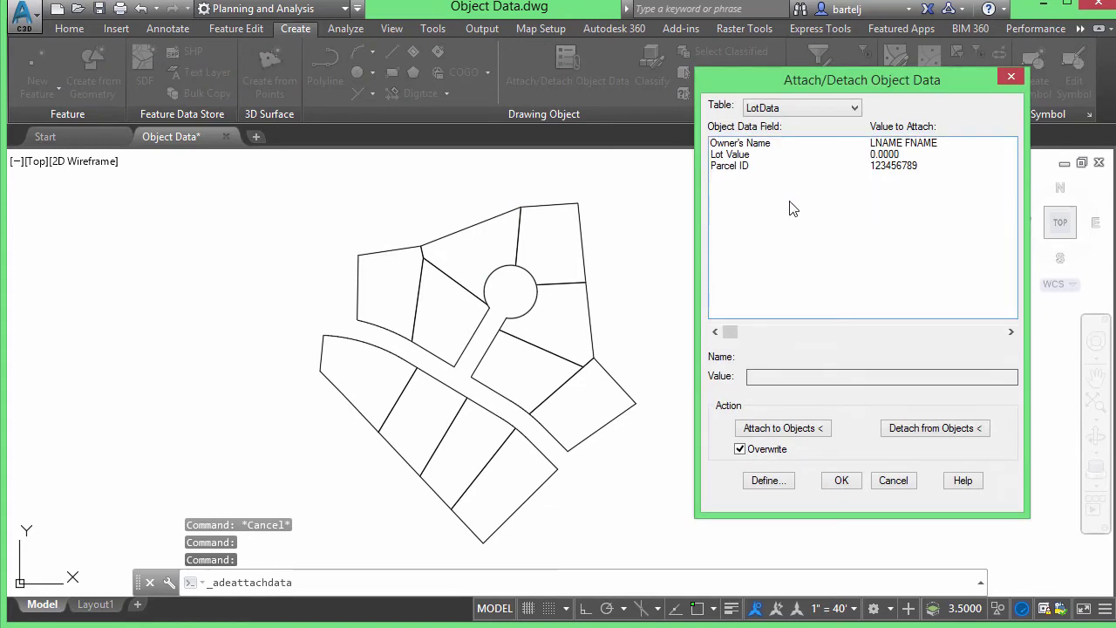
{"action": "left_click", "coordinate": [757, 145]}
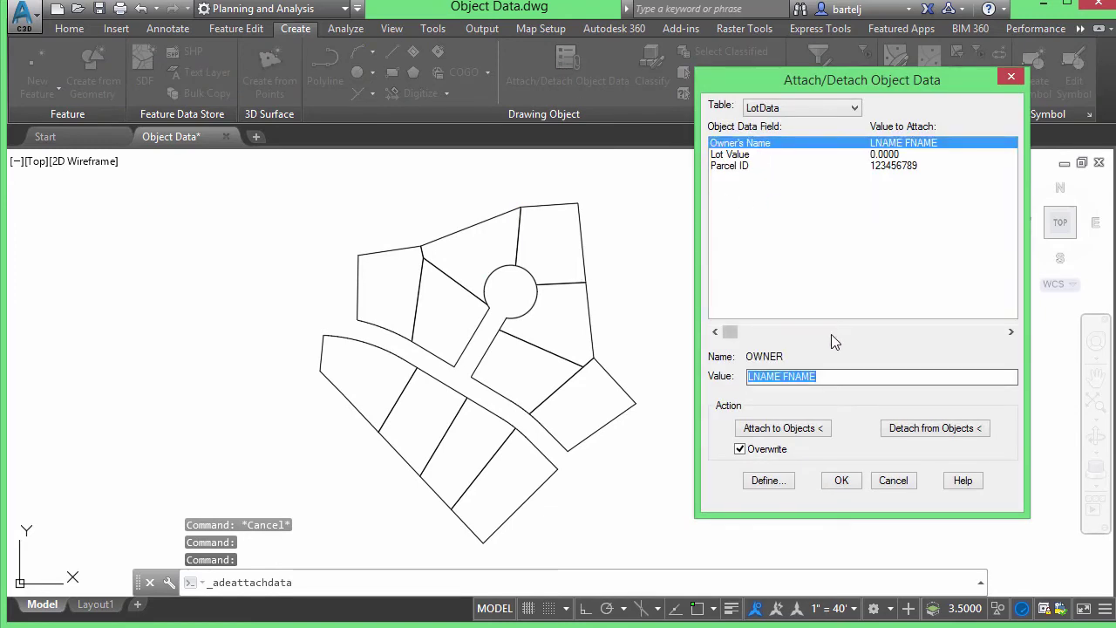
{"action": "type", "text": "Rubble "}
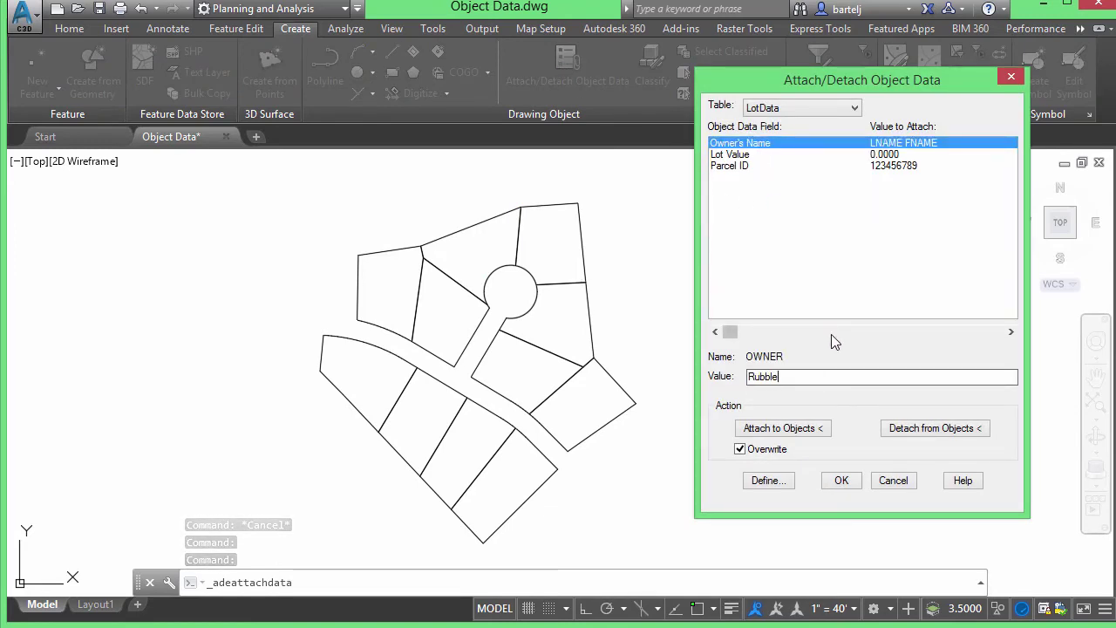
{"action": "type", "text": "Barney"}
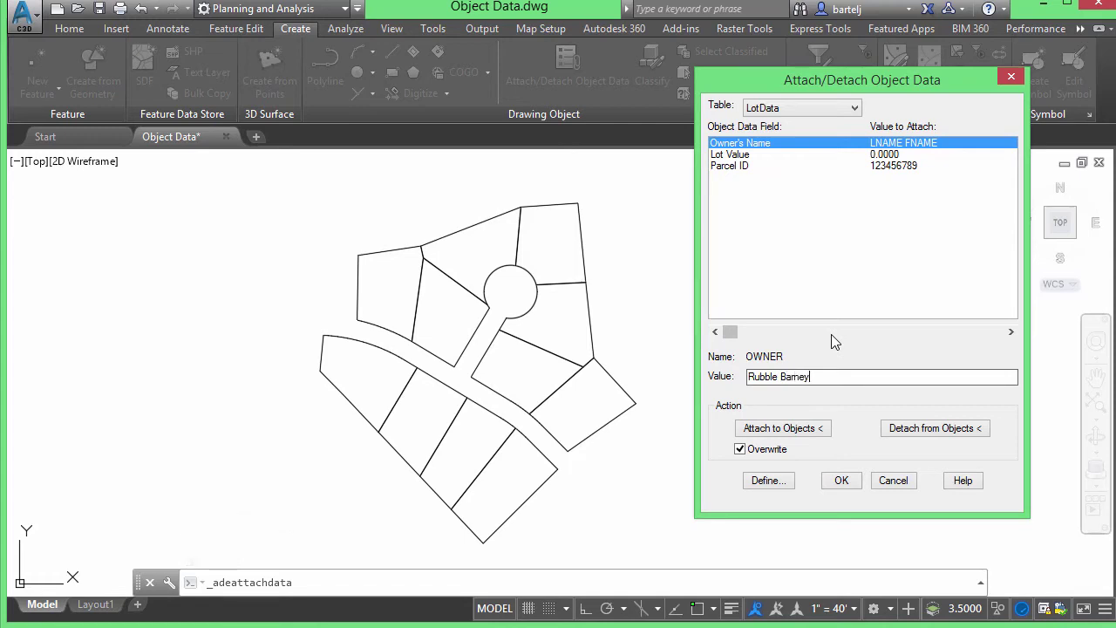
{"action": "key", "text": "Return"}
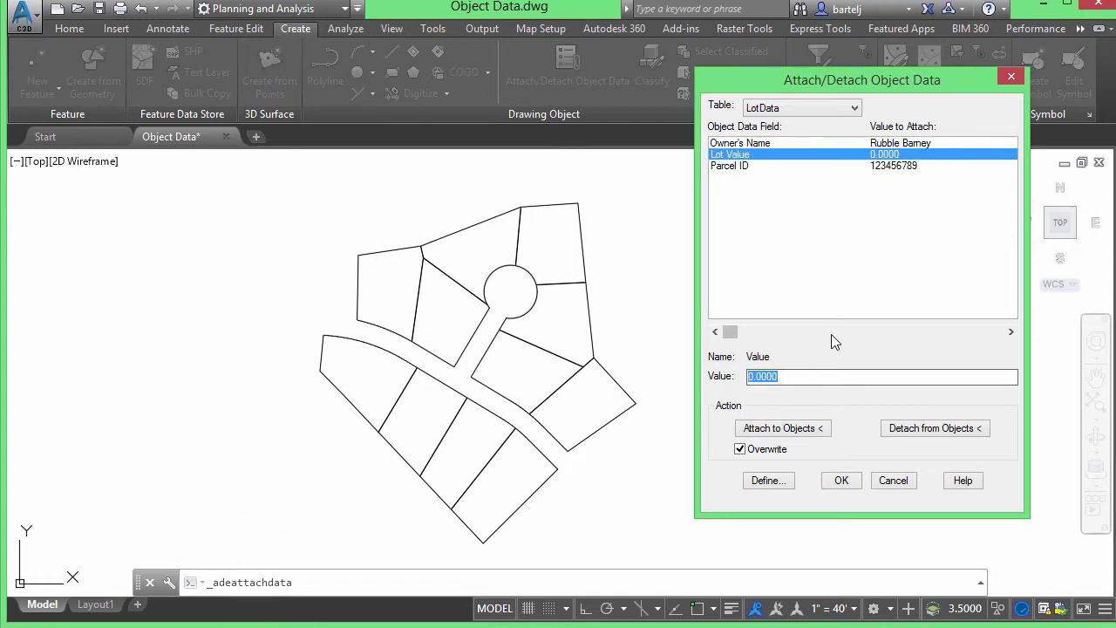
{"action": "type", "text": "32000"}
{"action": "key", "text": "Return"}
{"action": "type", "text": "315"}
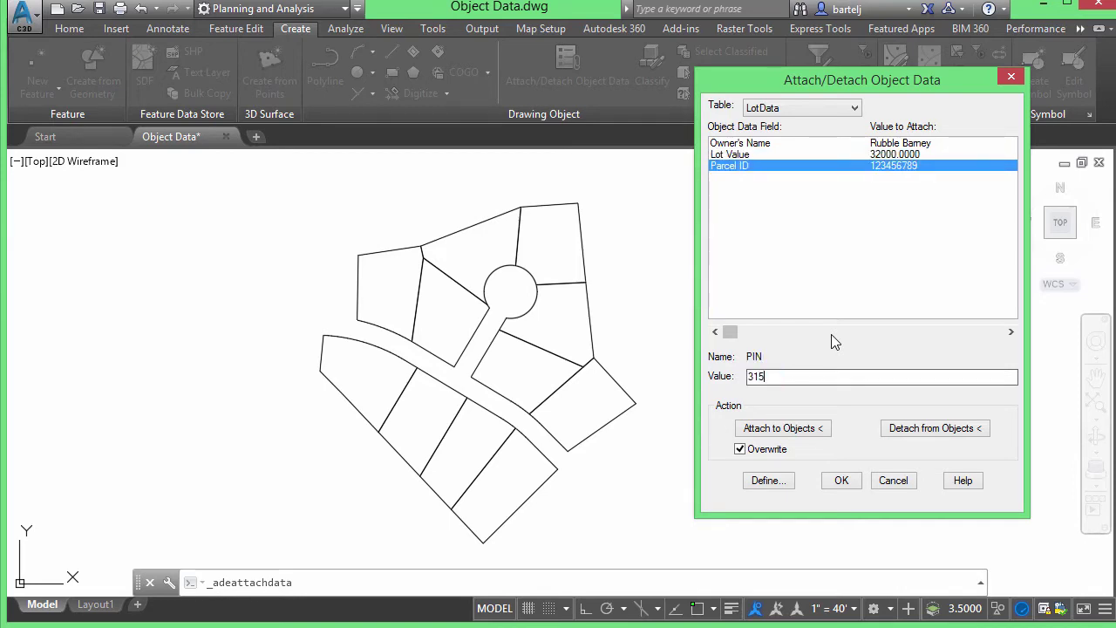
{"action": "type", "text": "489789"}
{"action": "key", "text": "Return"}
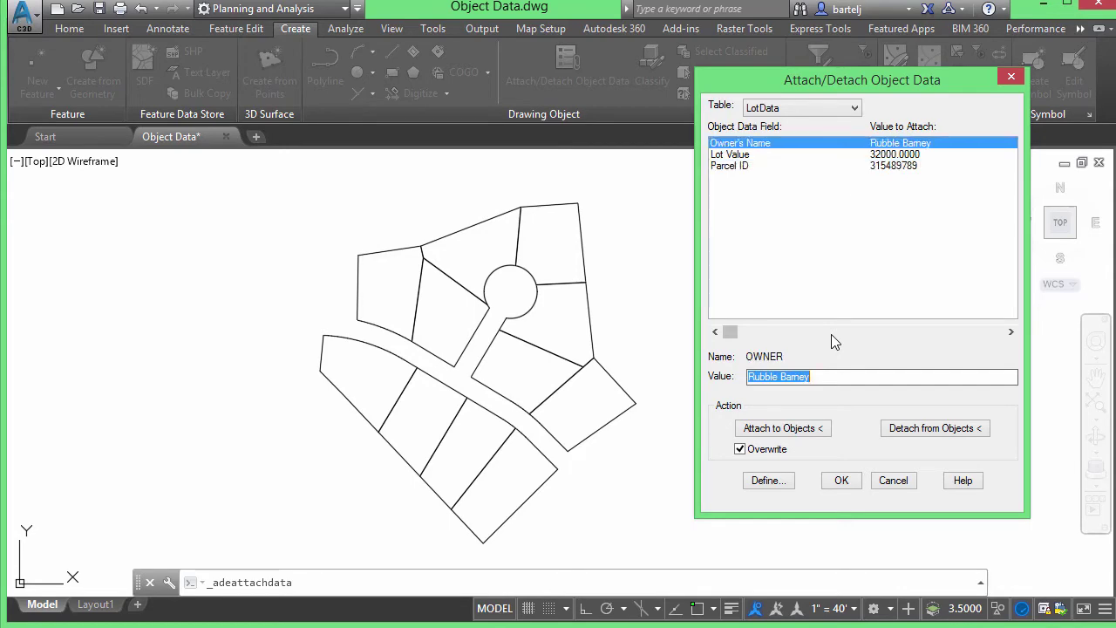
Attach the second LotData record to the lot polyline northeast of the cul-de-sac
{"action": "left_click", "coordinate": [790, 428]}
{"action": "left_click", "coordinate": [579, 215]}
{"action": "key", "text": "Return"}
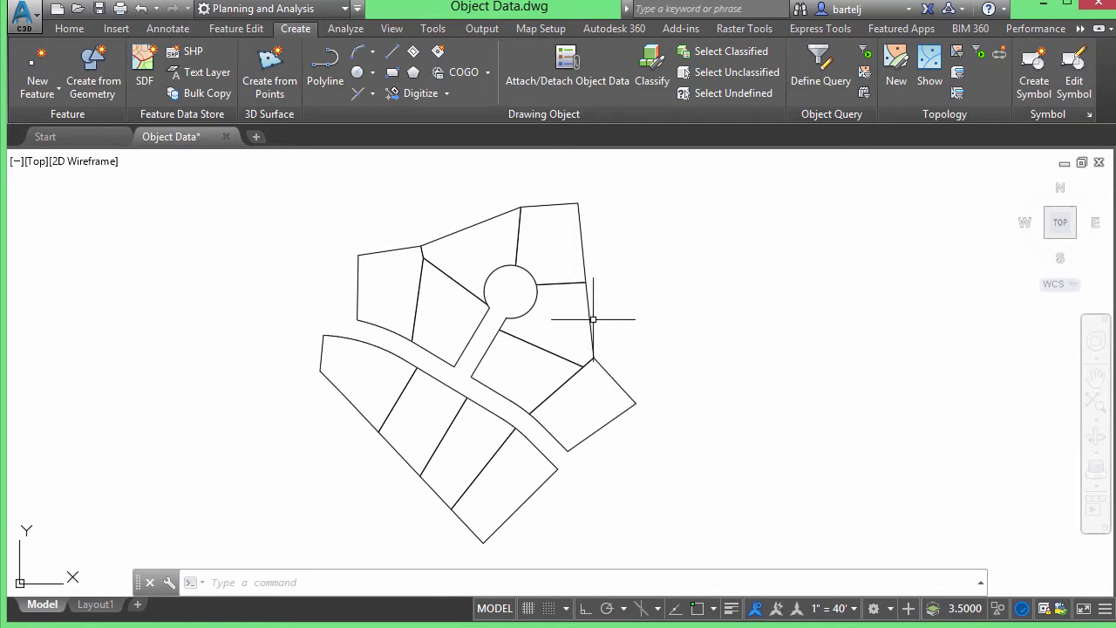
Check the LotData owner, value and PIN fields in the properties of the lot northeast of the cul-de-sac, then deselect it
{"action": "left_click", "coordinate": [584, 260]}
{"action": "right_click", "coordinate": [299, 213]}
{"action": "left_click", "coordinate": [357, 345]}
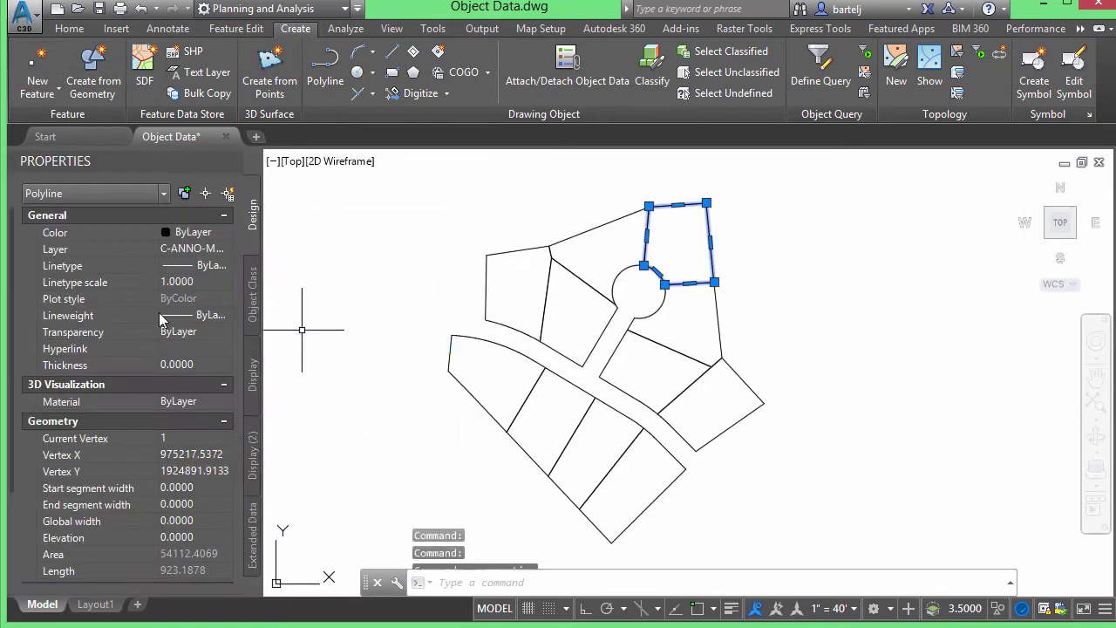
{"action": "scroll", "coordinate": [139, 492], "scroll_direction": "down", "scroll_amount": 5}
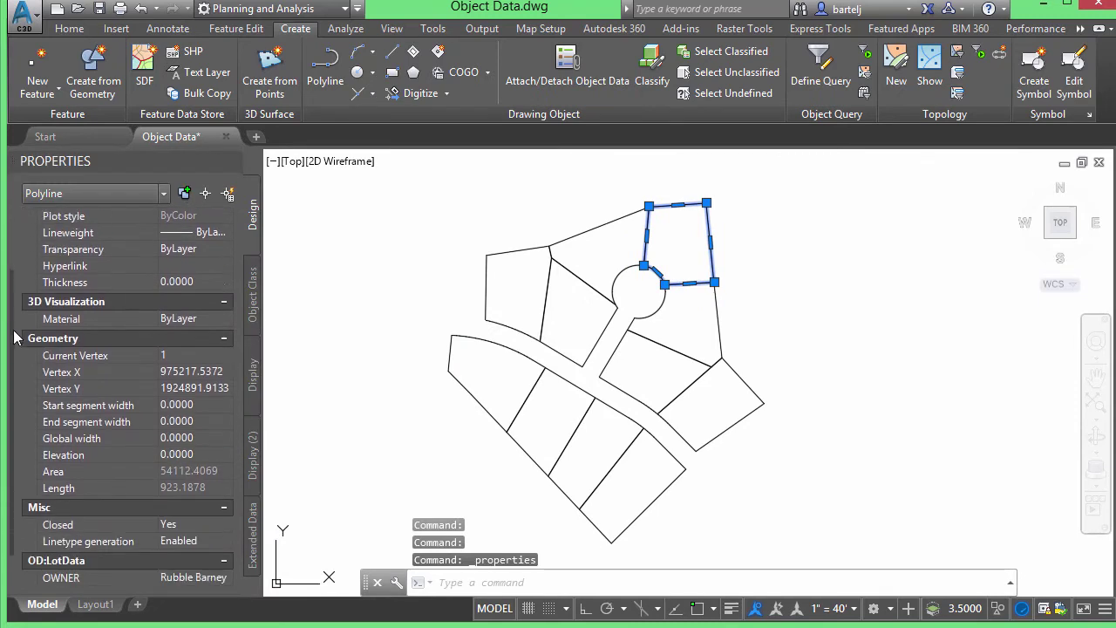
{"action": "left_click", "coordinate": [190, 527]}
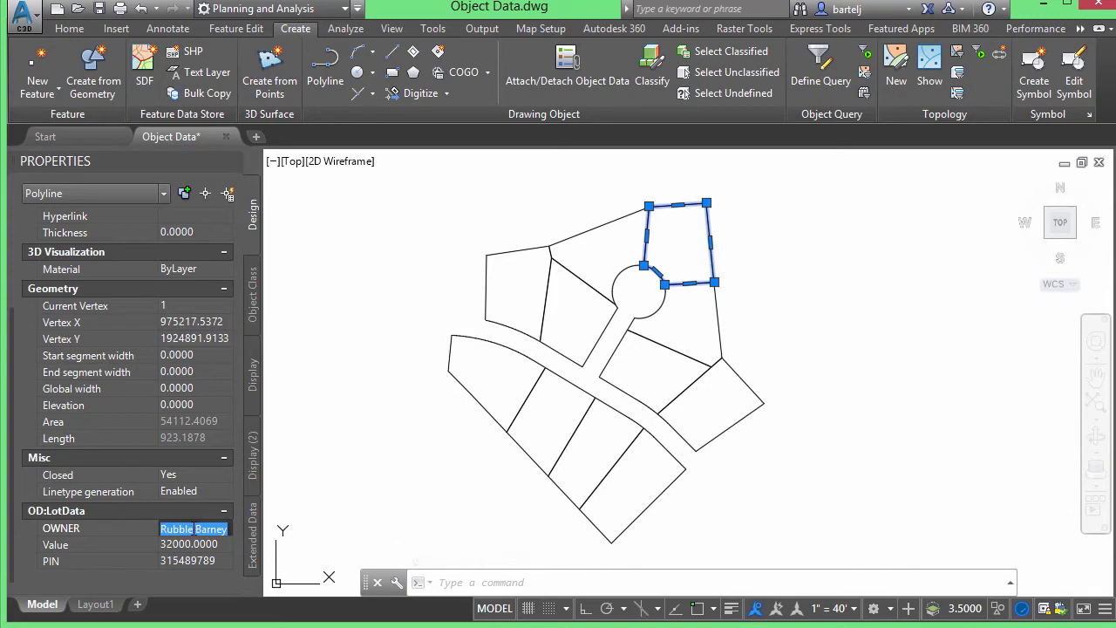
{"action": "key", "text": "Escape"}
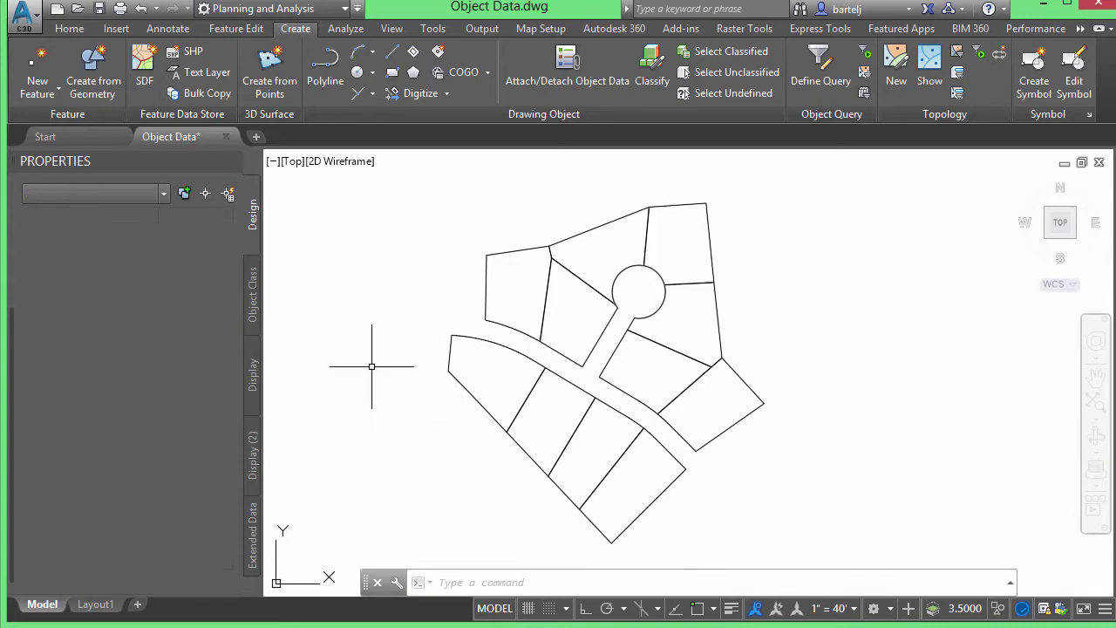
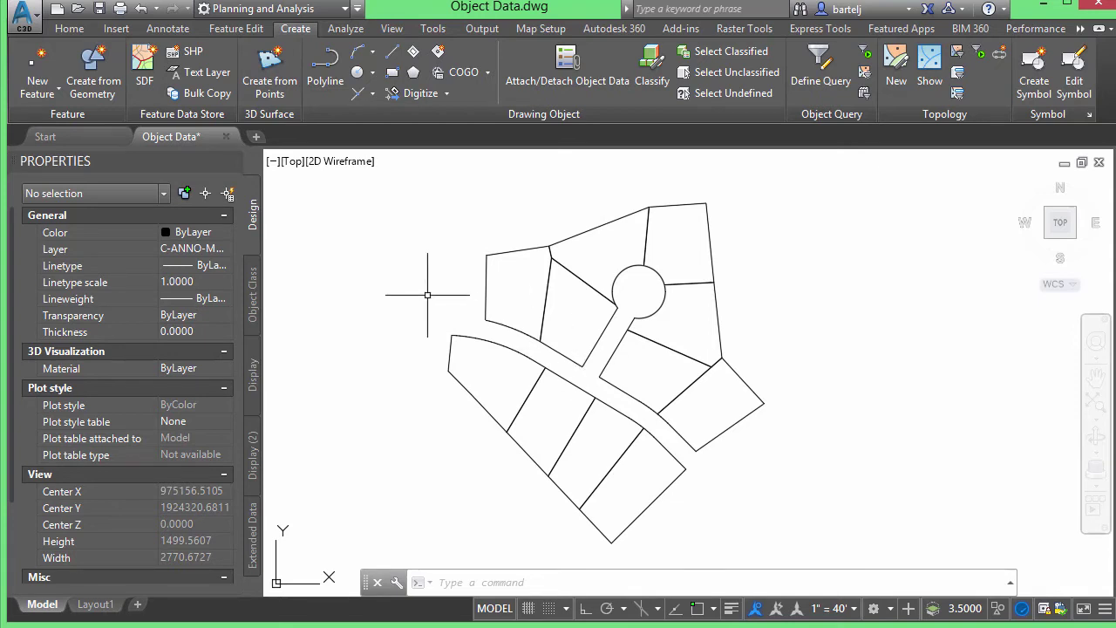
Start a MAPEXPORT to an ESRI Shapefile named LotData in the Tuesday folder
{"action": "type", "text": "map"}
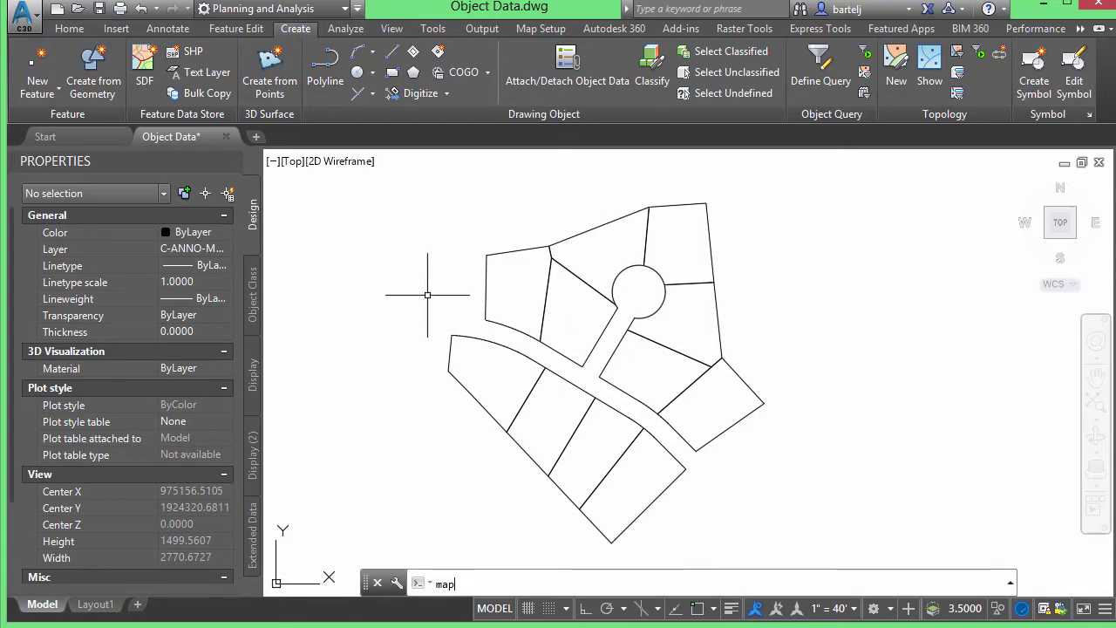
{"action": "type", "text": "export"}
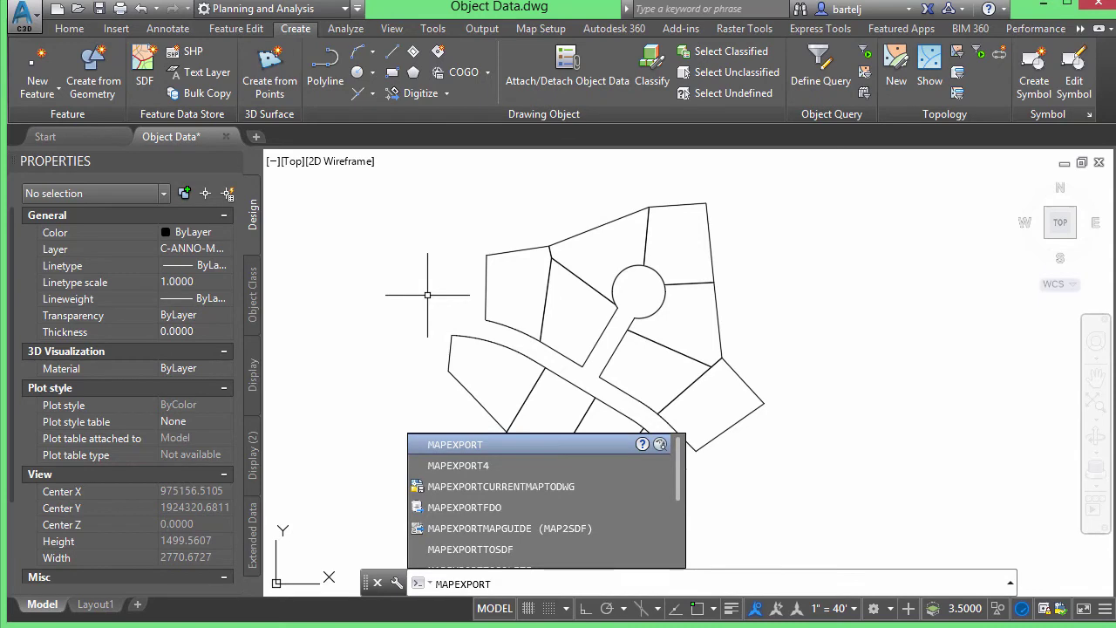
{"action": "key", "text": "Return"}
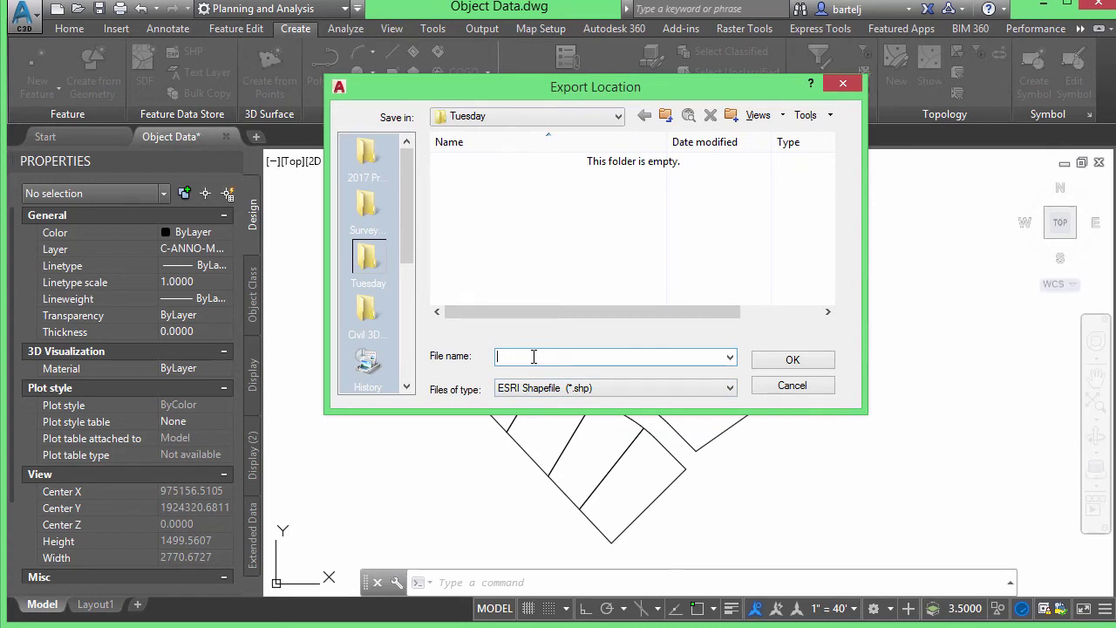
{"action": "type", "text": "LotData"}
{"action": "left_click", "coordinate": [792, 360]}
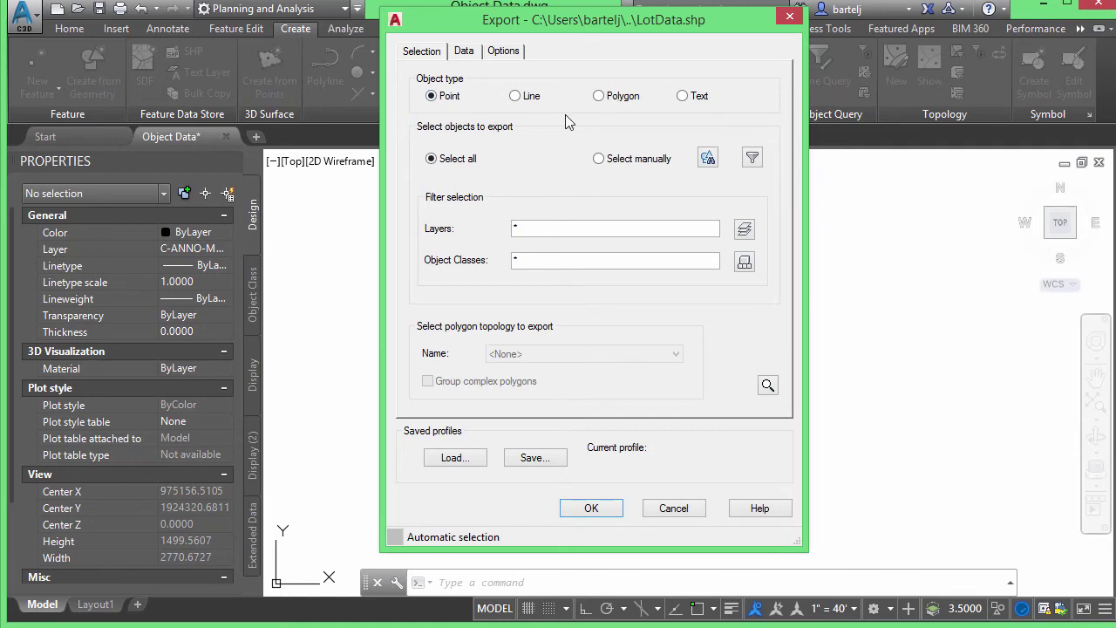
Set the export object type to Polygon and choose the LotData fields OWNER, Value and PIN as export attributes
{"action": "left_click", "coordinate": [612, 99]}
{"action": "left_click", "coordinate": [464, 54]}
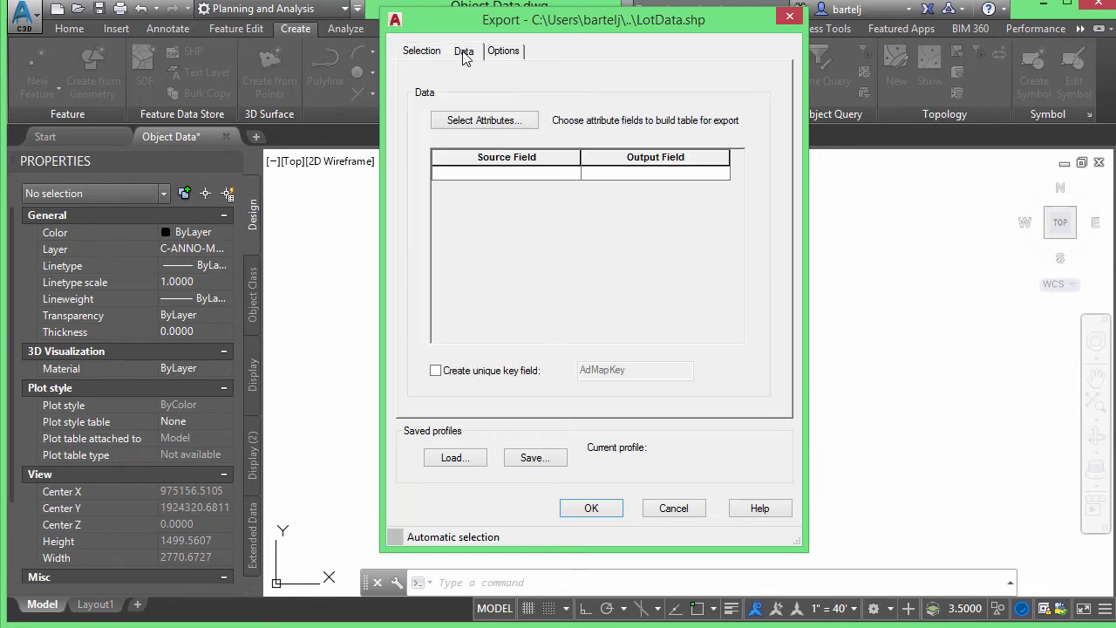
{"action": "left_click", "coordinate": [483, 121]}
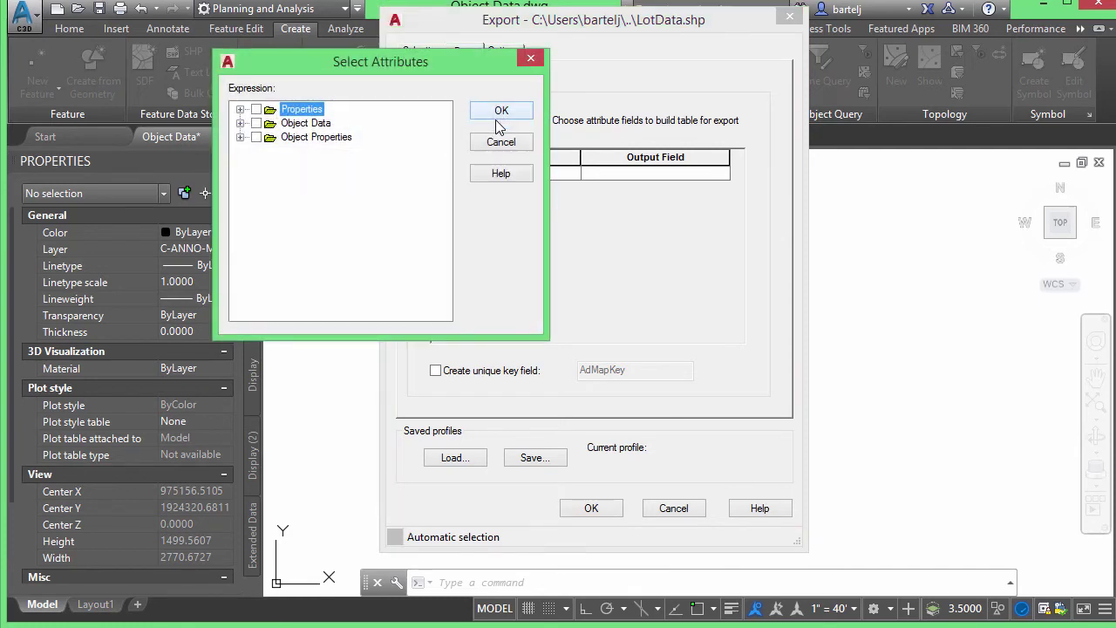
{"action": "left_click", "coordinate": [241, 123]}
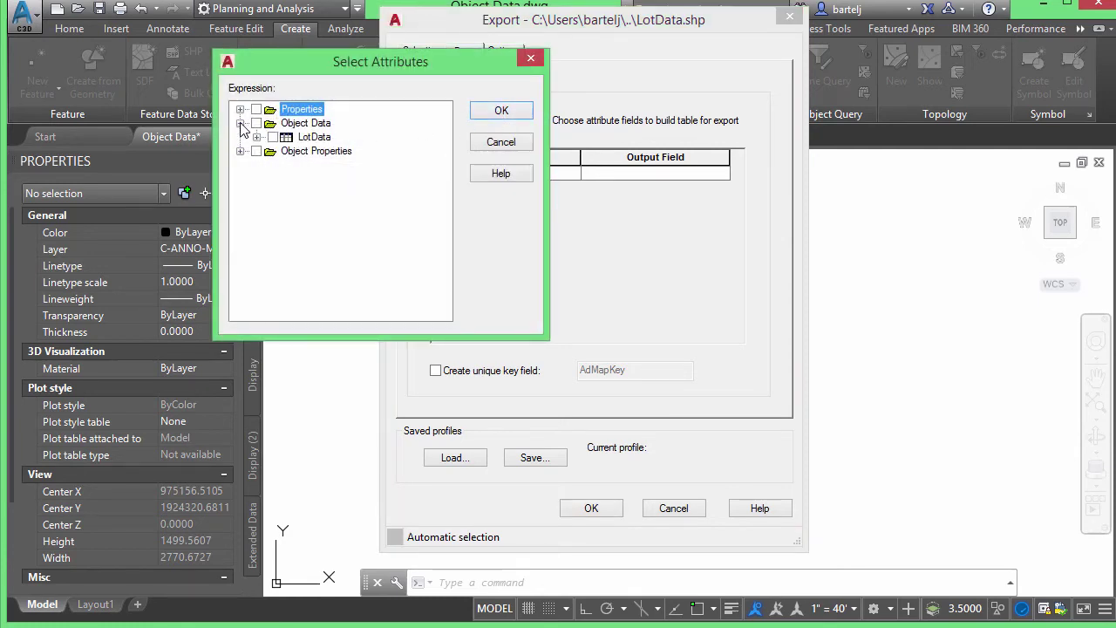
{"action": "left_click", "coordinate": [256, 137]}
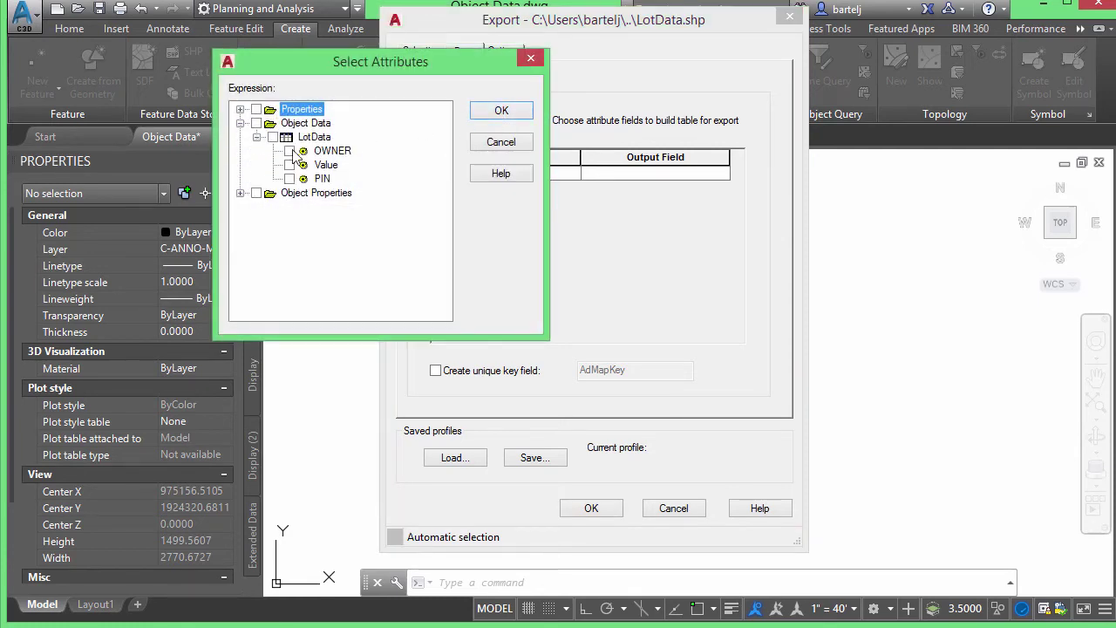
{"action": "left_click", "coordinate": [290, 151]}
{"action": "left_click", "coordinate": [291, 165]}
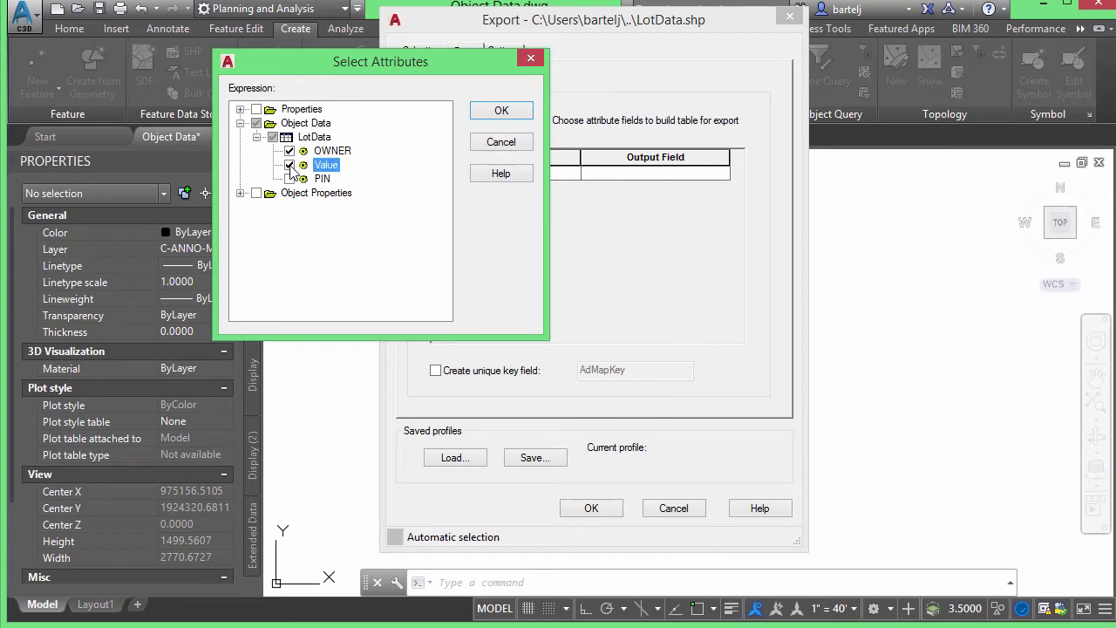
{"action": "left_click", "coordinate": [289, 179]}
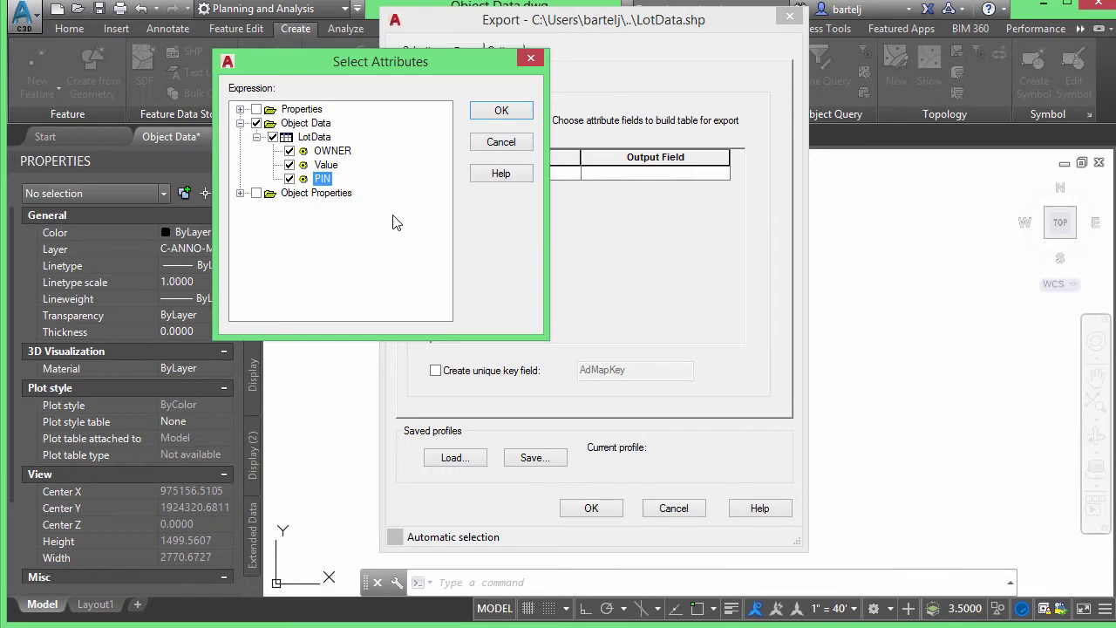
Add the AREA and LENGTH properties to the export attributes and accept the attribute selection
{"action": "left_click", "coordinate": [240, 110]}
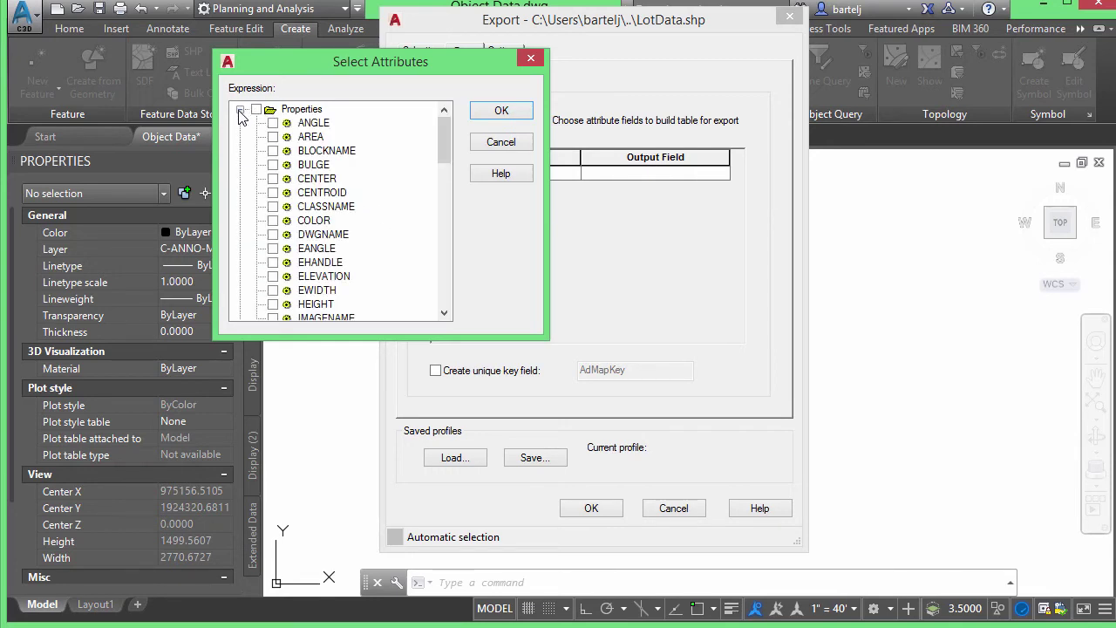
{"action": "left_click", "coordinate": [273, 137]}
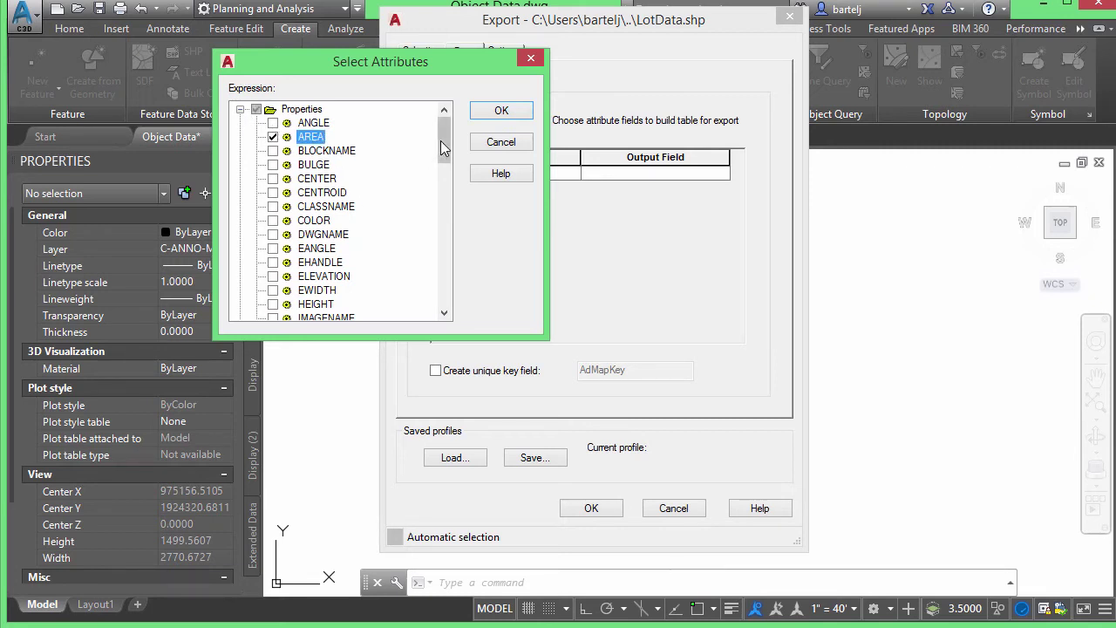
{"action": "left_click_drag", "start_coordinate": [444, 140], "coordinate": [436, 177]}
{"action": "left_click", "coordinate": [272, 220]}
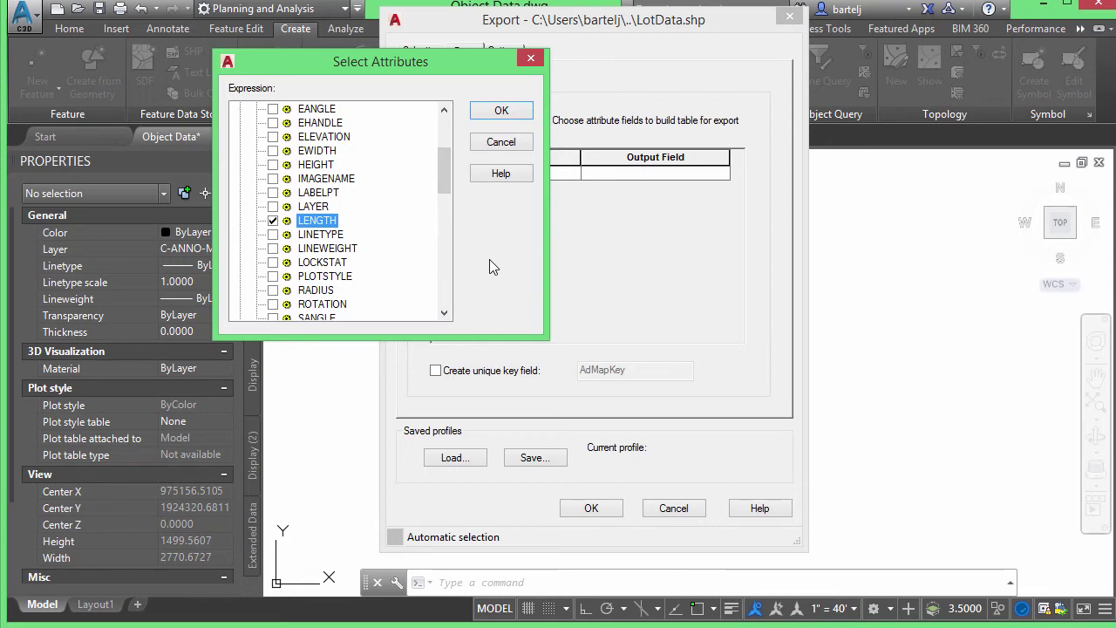
{"action": "left_click_drag", "start_coordinate": [447, 166], "coordinate": [444, 122]}
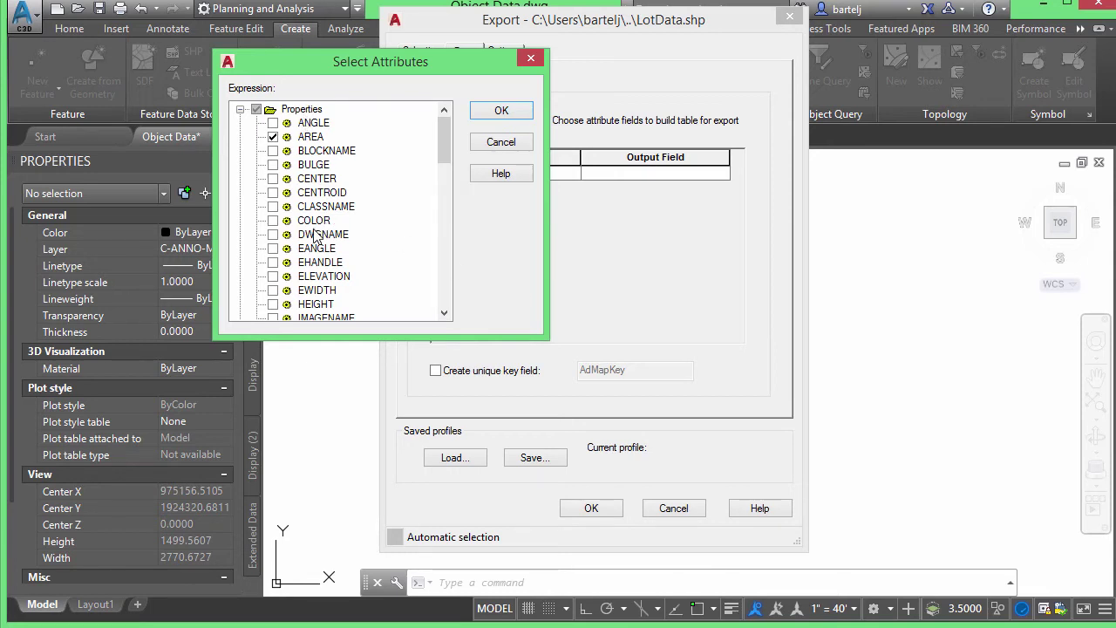
{"action": "left_click", "coordinate": [499, 112]}
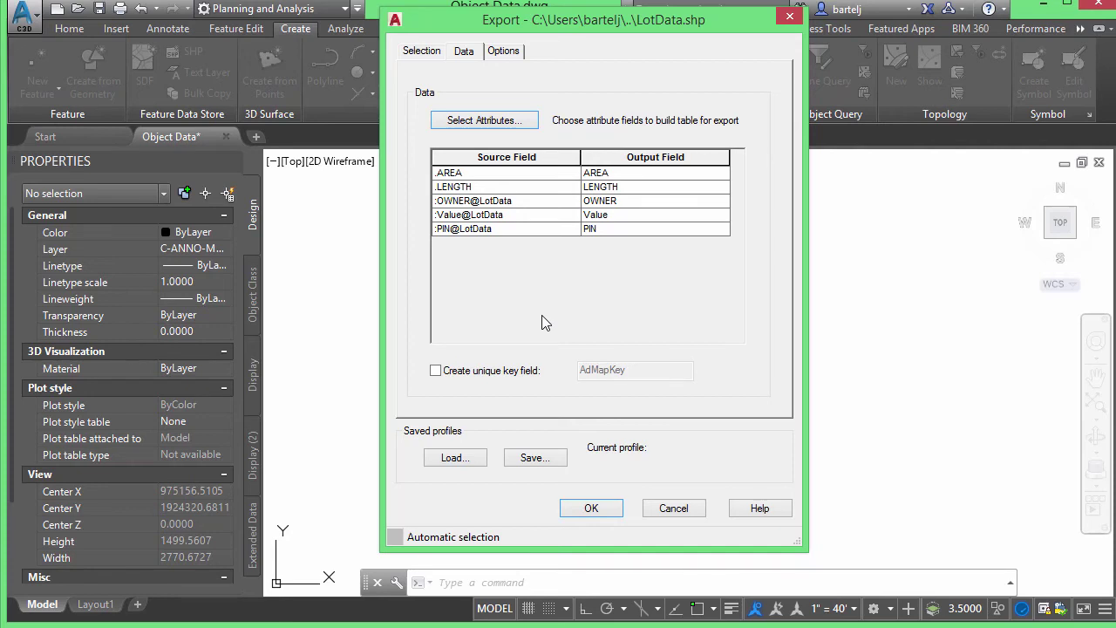
Enable the AdMapKey unique key field, treat closed polylines as polygons, and run the export
{"action": "left_click", "coordinate": [436, 371]}
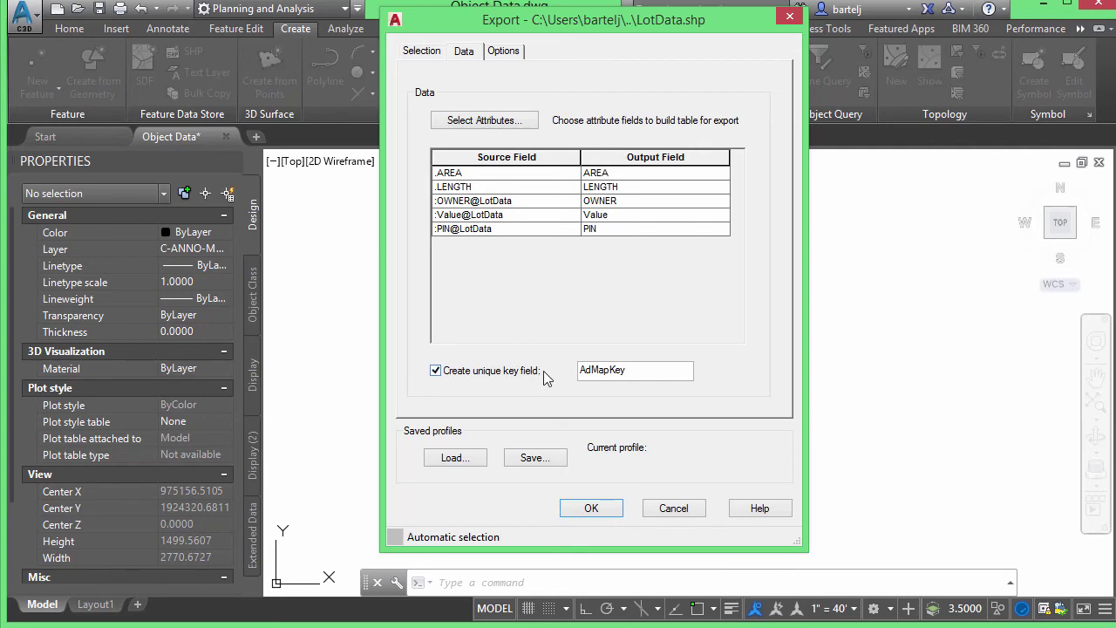
{"action": "left_click", "coordinate": [503, 50]}
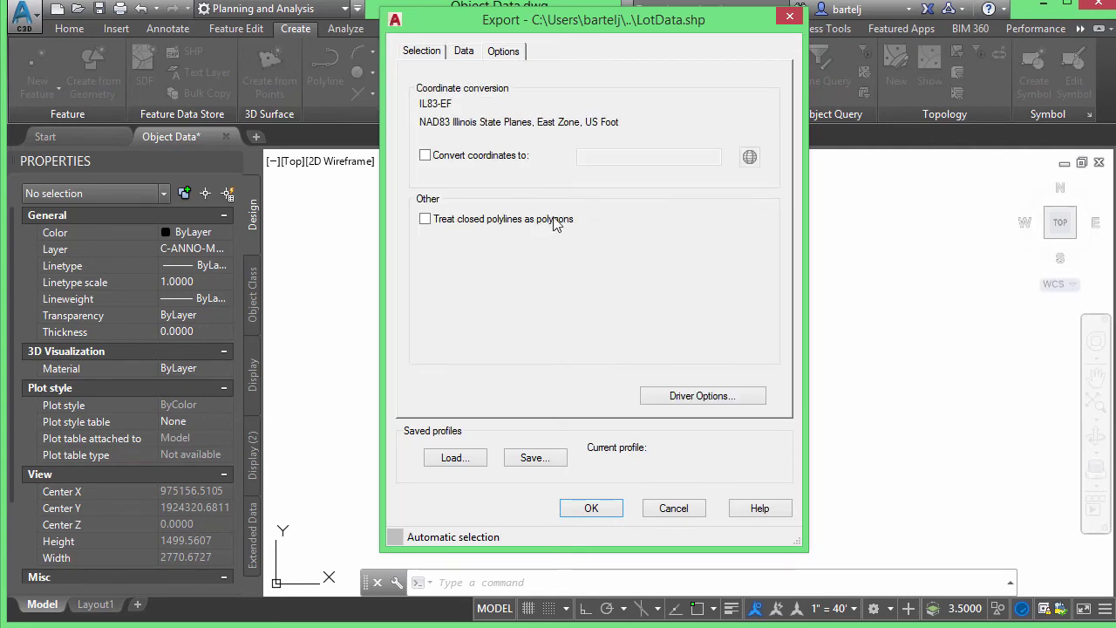
{"action": "left_click", "coordinate": [426, 219]}
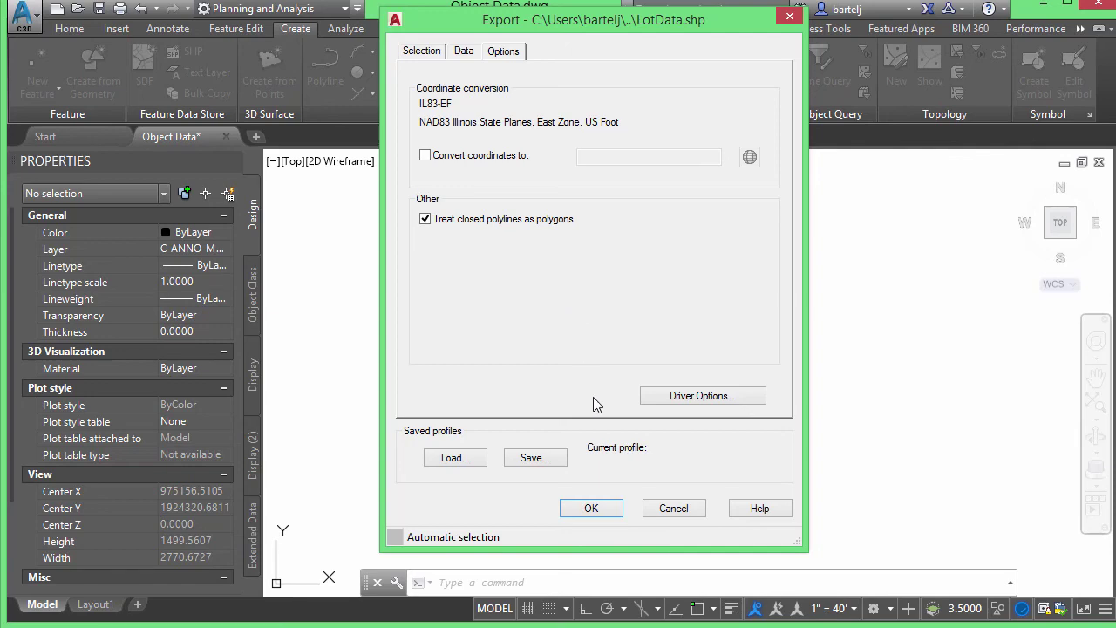
{"action": "left_click", "coordinate": [593, 507]}
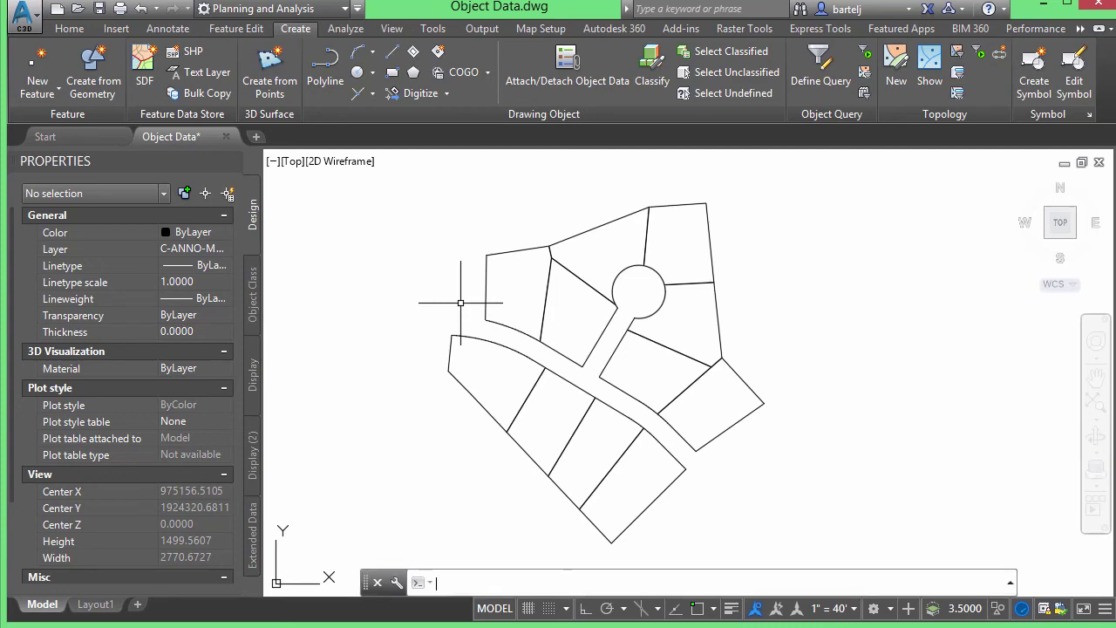
Switch to File Explorer, open the Tuesday folder on the desktop, and bring LotData.shp into the Object Data drawing
{"action": "key", "text": "super+e"}
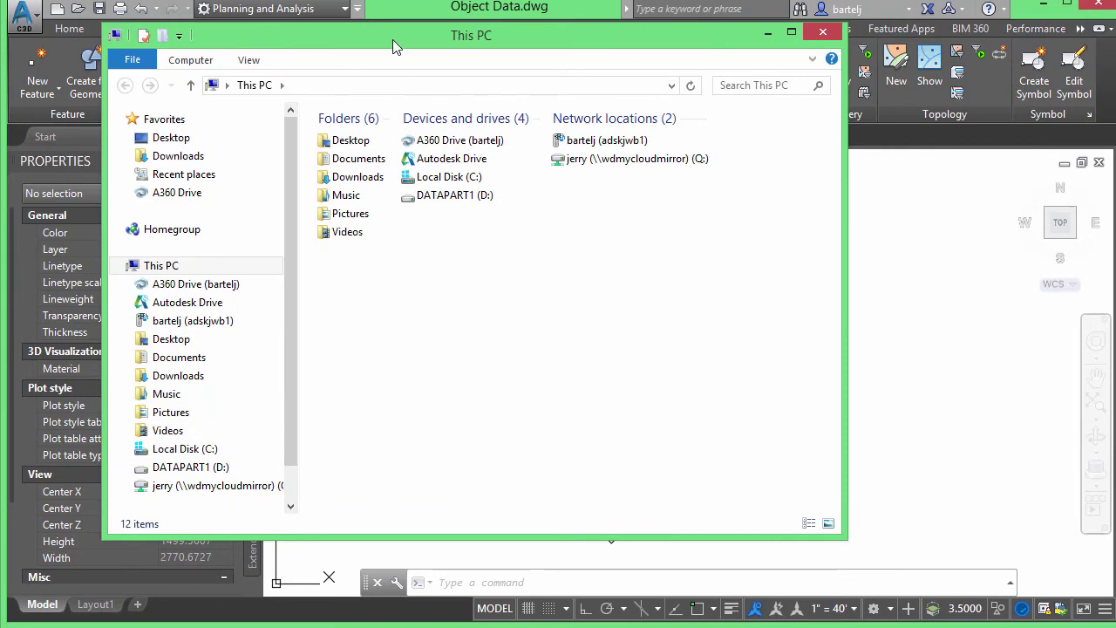
{"action": "left_click_drag", "start_coordinate": [392, 39], "coordinate": [619, 49]}
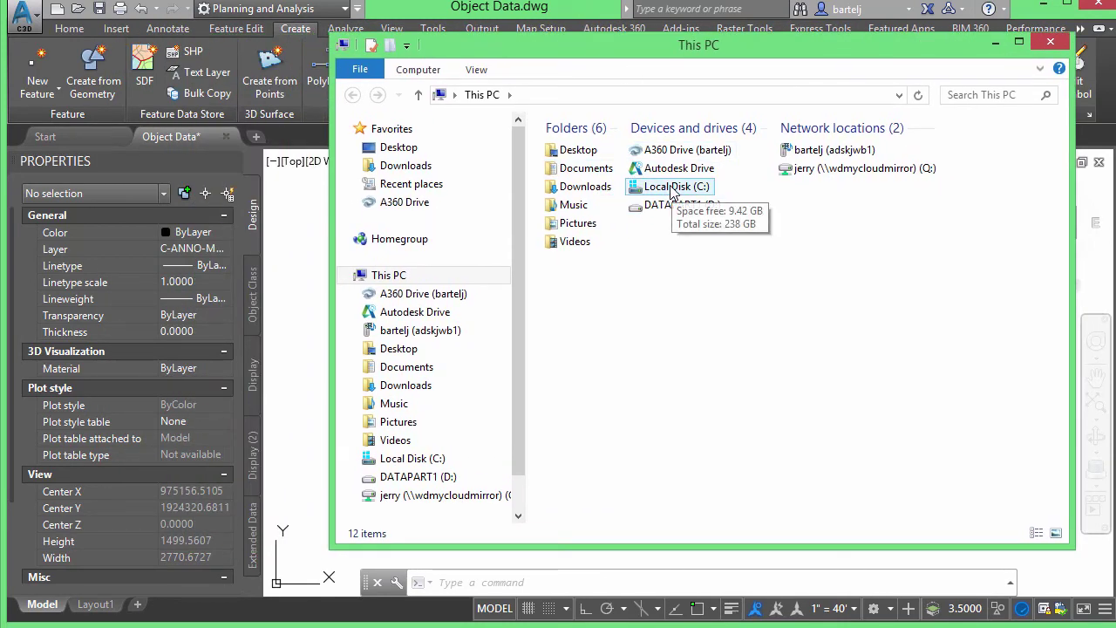
{"action": "double_click", "coordinate": [579, 153]}
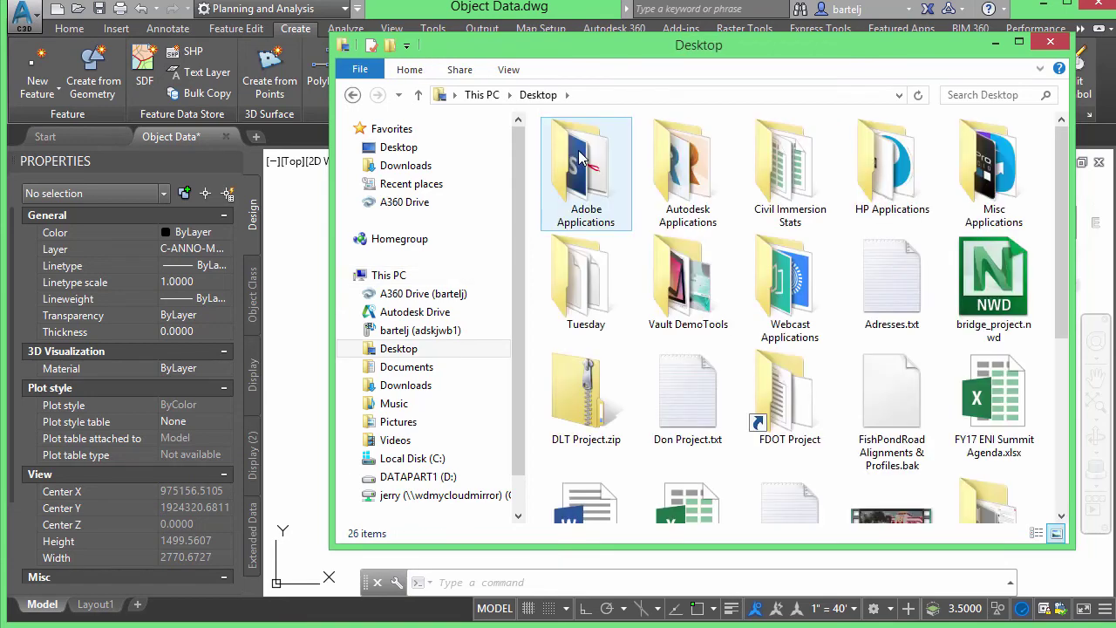
{"action": "double_click", "coordinate": [572, 262]}
{"action": "left_click", "coordinate": [605, 322]}
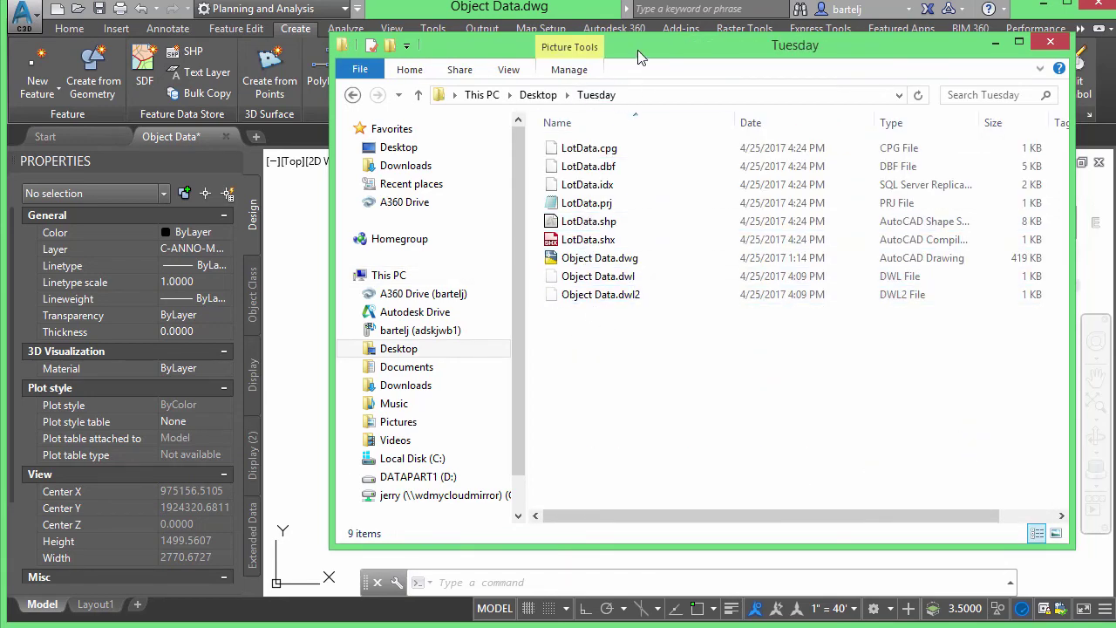
{"action": "left_click_drag", "start_coordinate": [656, 46], "coordinate": [734, 39]}
{"action": "mouse_move", "coordinate": [667, 216]}
{"action": "left_mouse_down"}
{"action": "mouse_move", "coordinate": [563, 214]}
{"action": "mouse_move", "coordinate": [368, 289]}
{"action": "mouse_move", "coordinate": [353, 310]}
{"action": "left_mouse_up"}
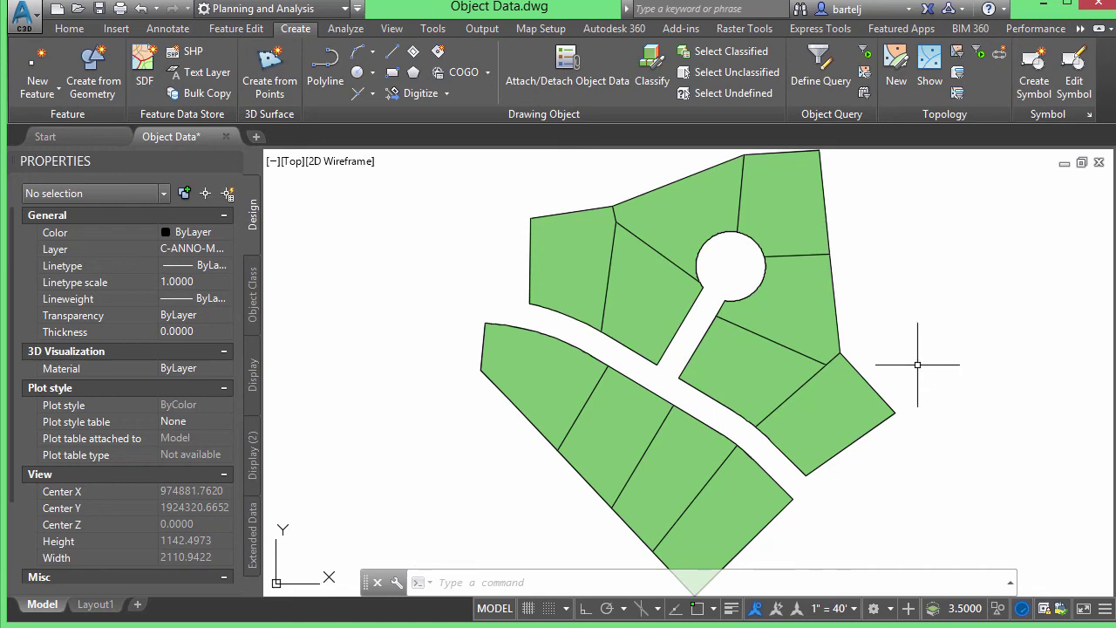
Switch to the Civil 3D workspace and close the Properties palette and the Toolspace, keeping the drawing open
{"action": "left_click", "coordinate": [890, 608]}
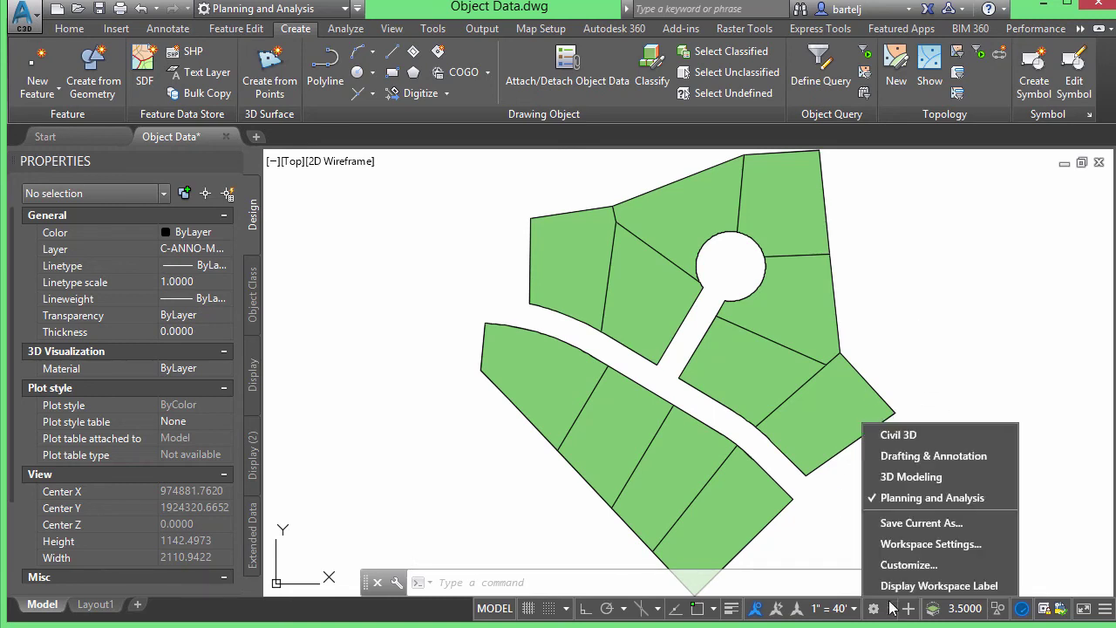
{"action": "left_click", "coordinate": [899, 435]}
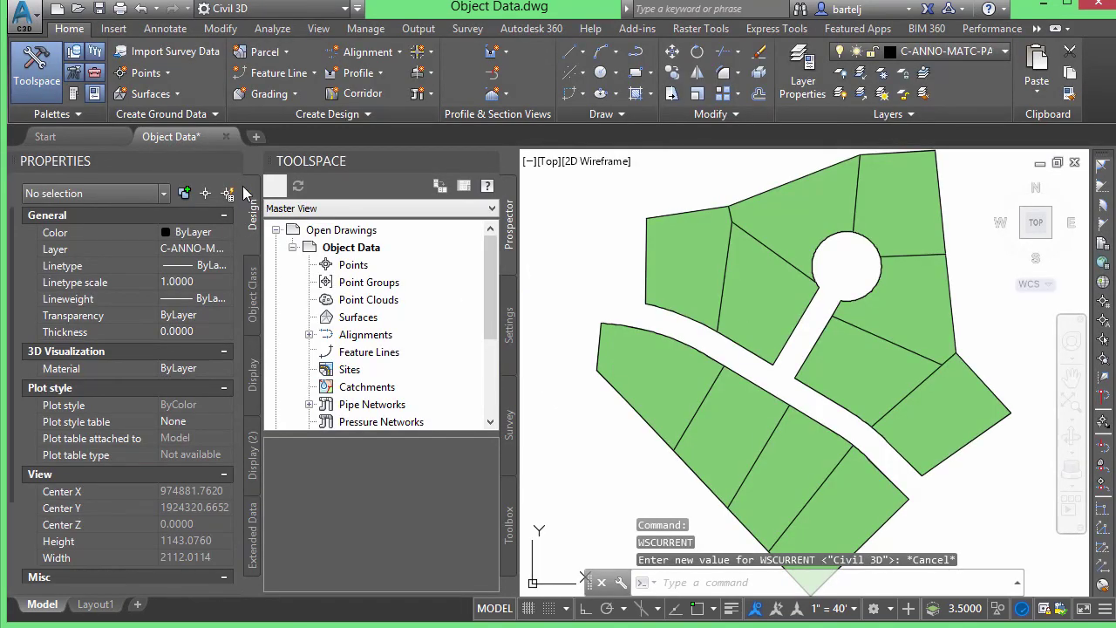
{"action": "left_click", "coordinate": [226, 136]}
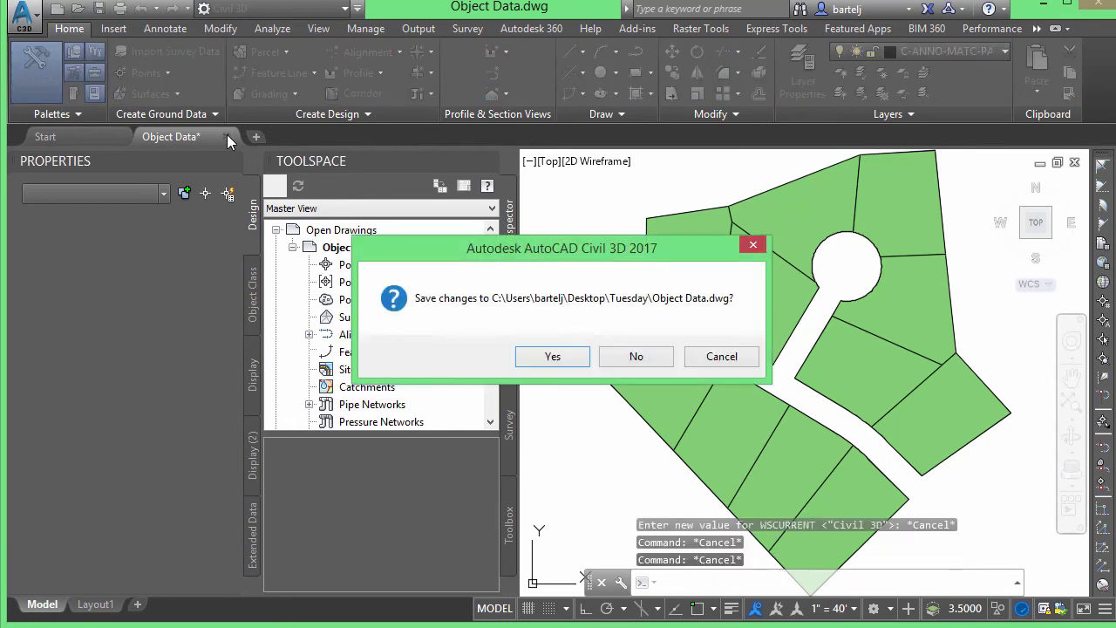
{"action": "left_click", "coordinate": [715, 355]}
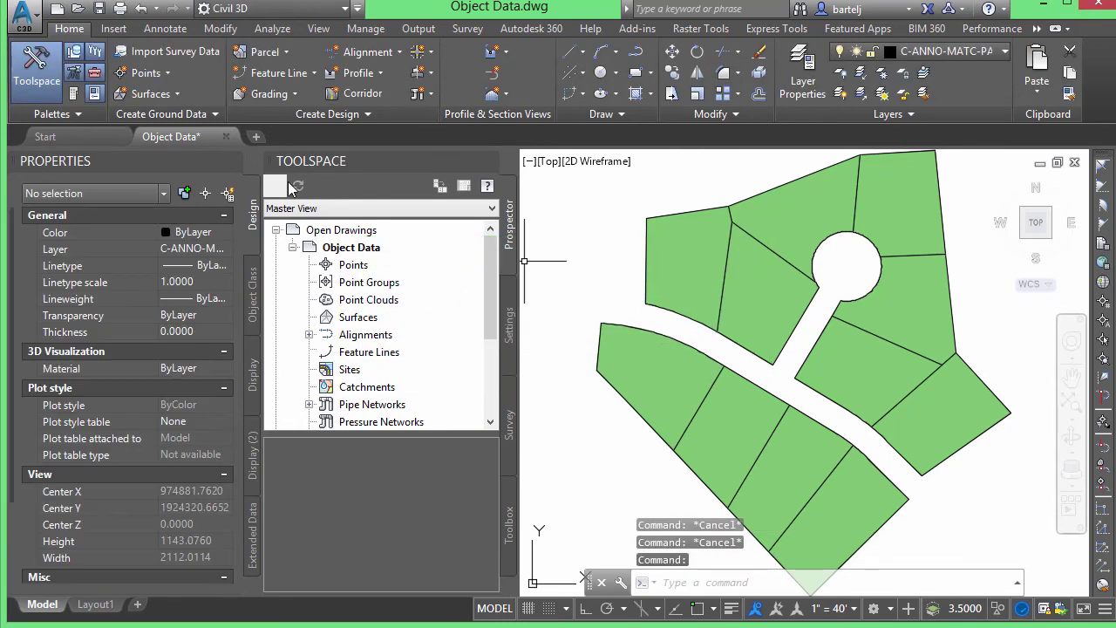
{"action": "left_click", "coordinate": [233, 162]}
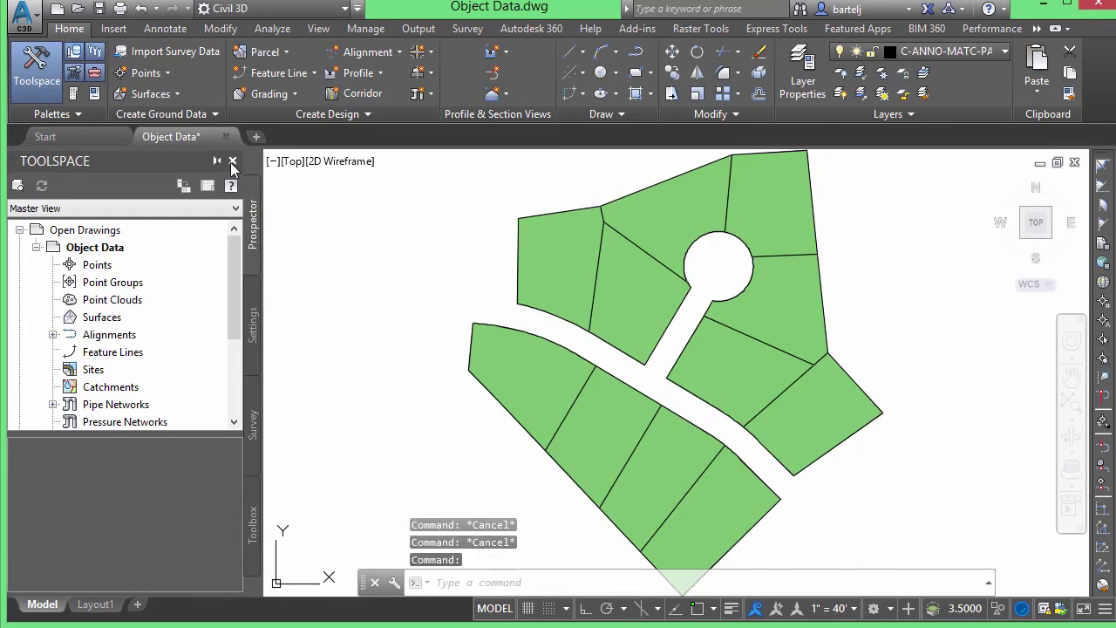
{"action": "left_click", "coordinate": [233, 162]}
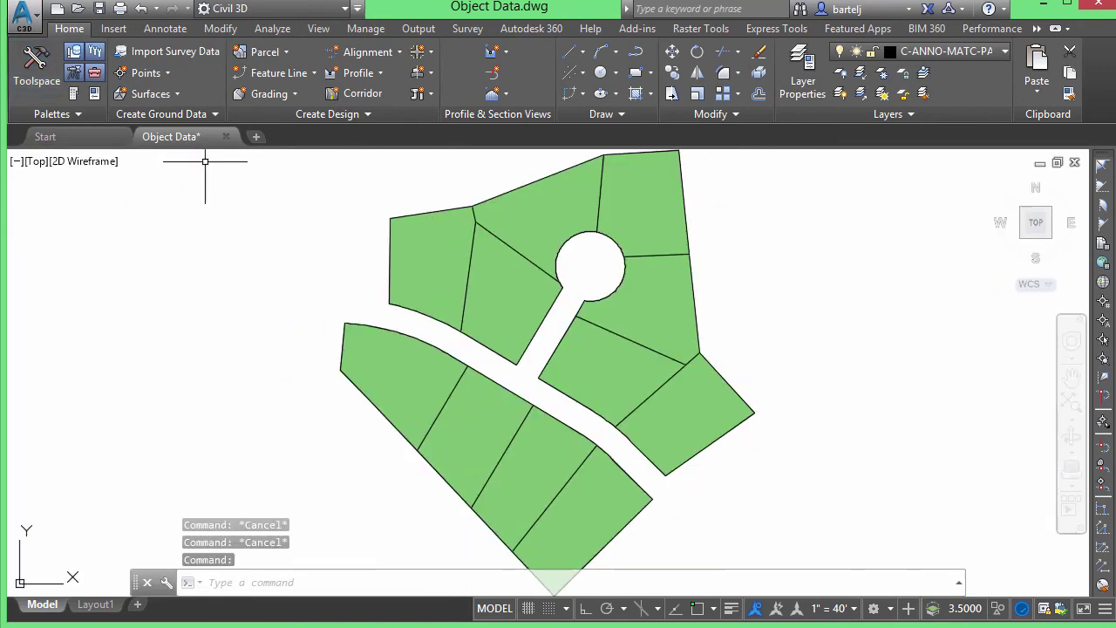
Turn on the Map Task Pane and check the source details of the LotData layer
{"action": "left_click", "coordinate": [79, 114]}
{"action": "left_click", "coordinate": [145, 137]}
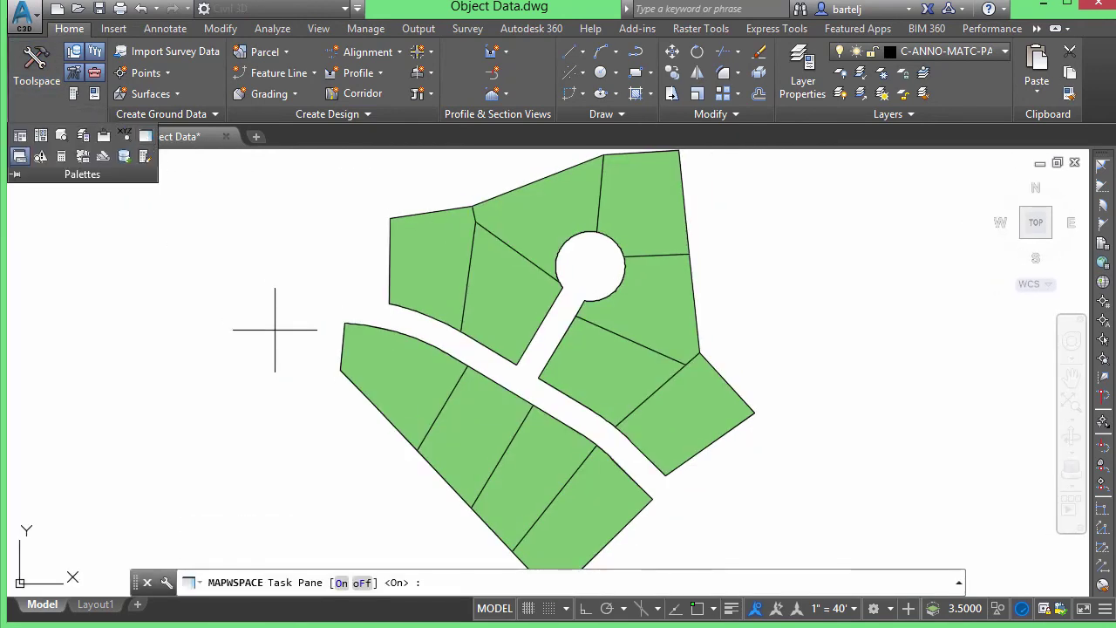
{"action": "left_click", "coordinate": [351, 582]}
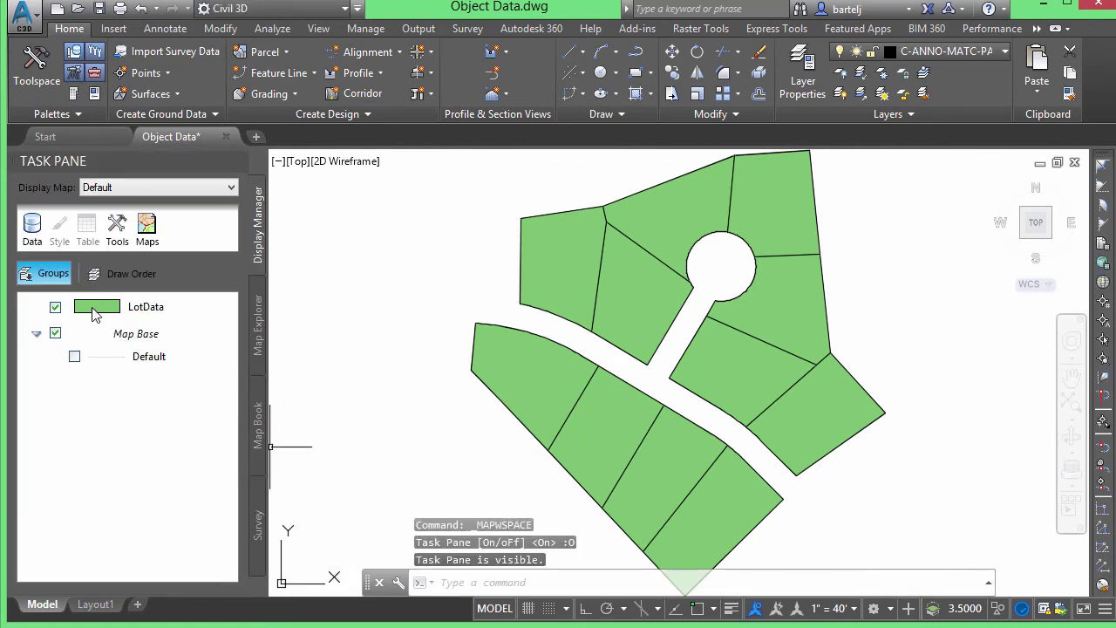
{"action": "mouse_move", "coordinate": [94, 314]}
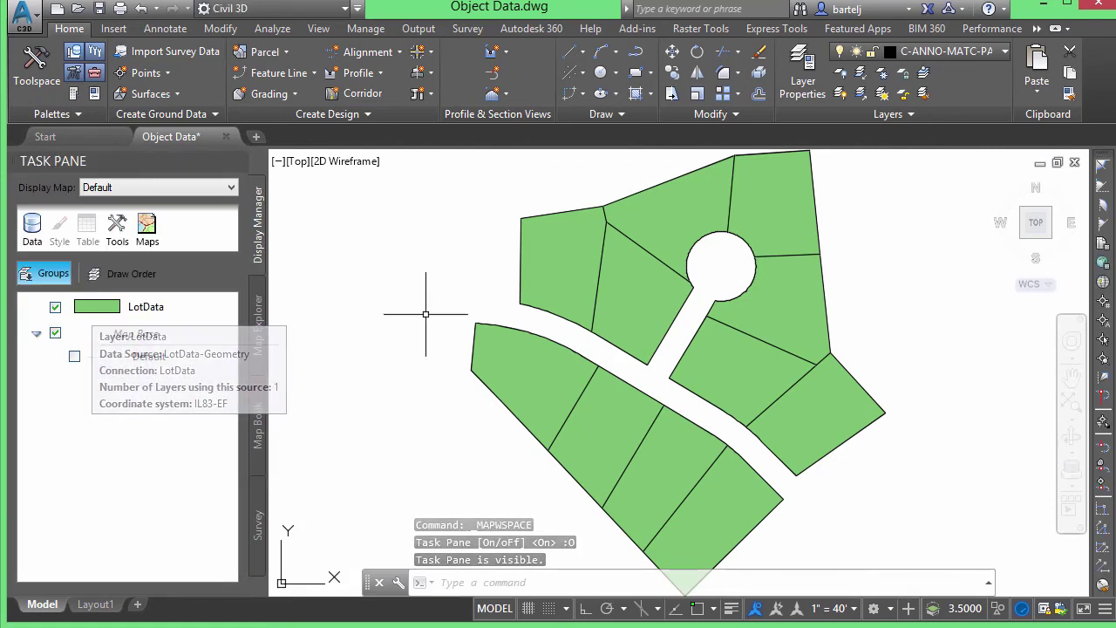
Review the data table of the lot north of the cul-de-sac, compare its first two records, then close it and deselect
{"action": "left_click", "coordinate": [660, 179]}
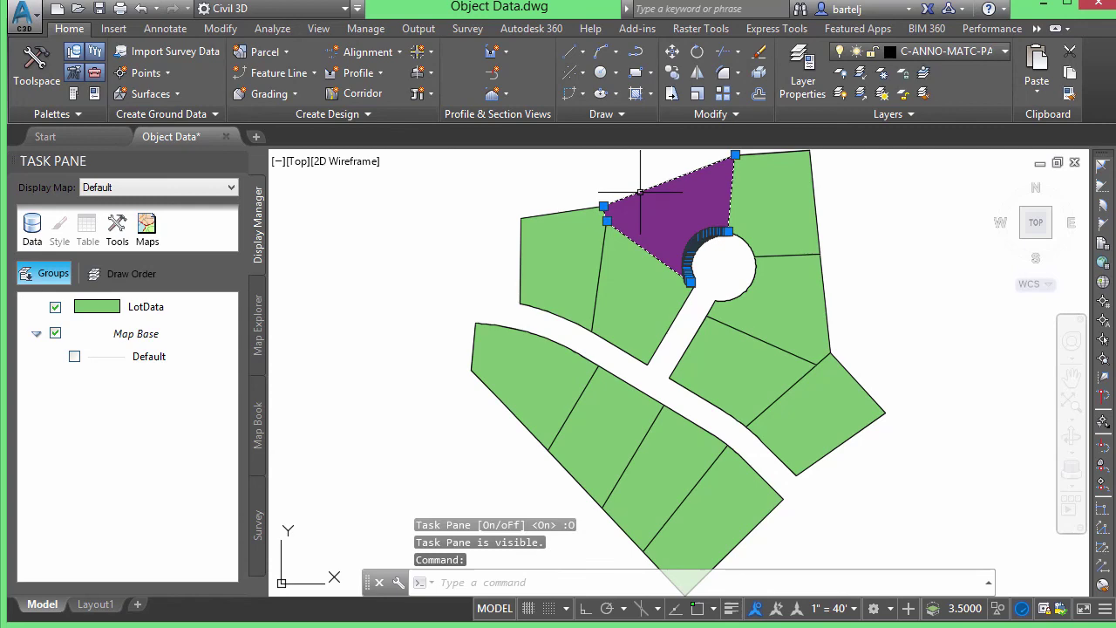
{"action": "right_click", "coordinate": [590, 180]}
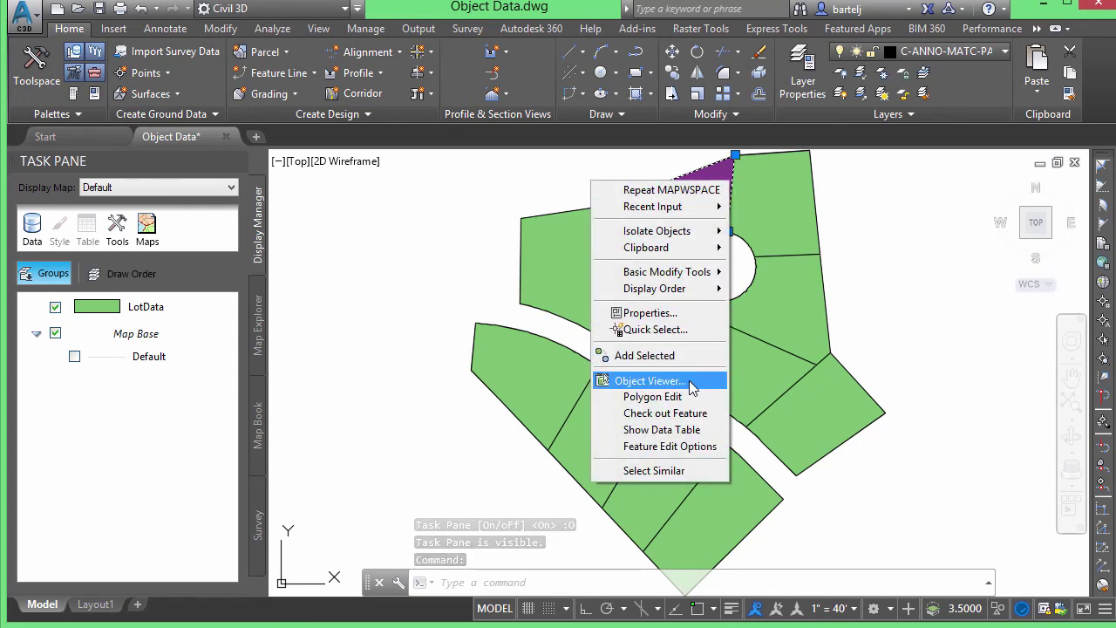
{"action": "left_click", "coordinate": [662, 429]}
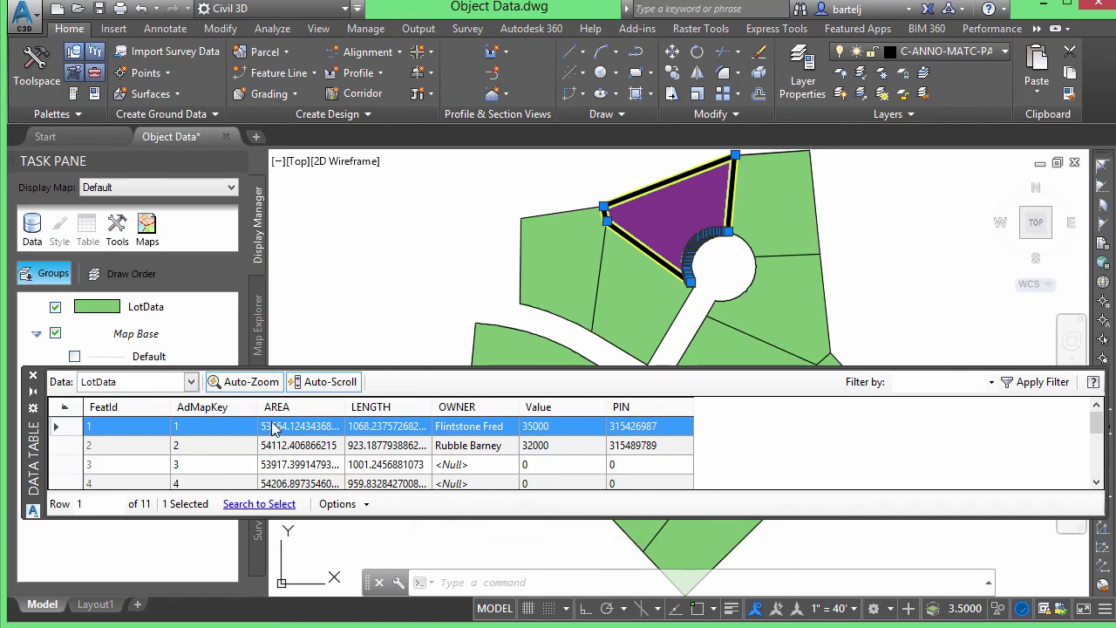
{"action": "left_click", "coordinate": [63, 445]}
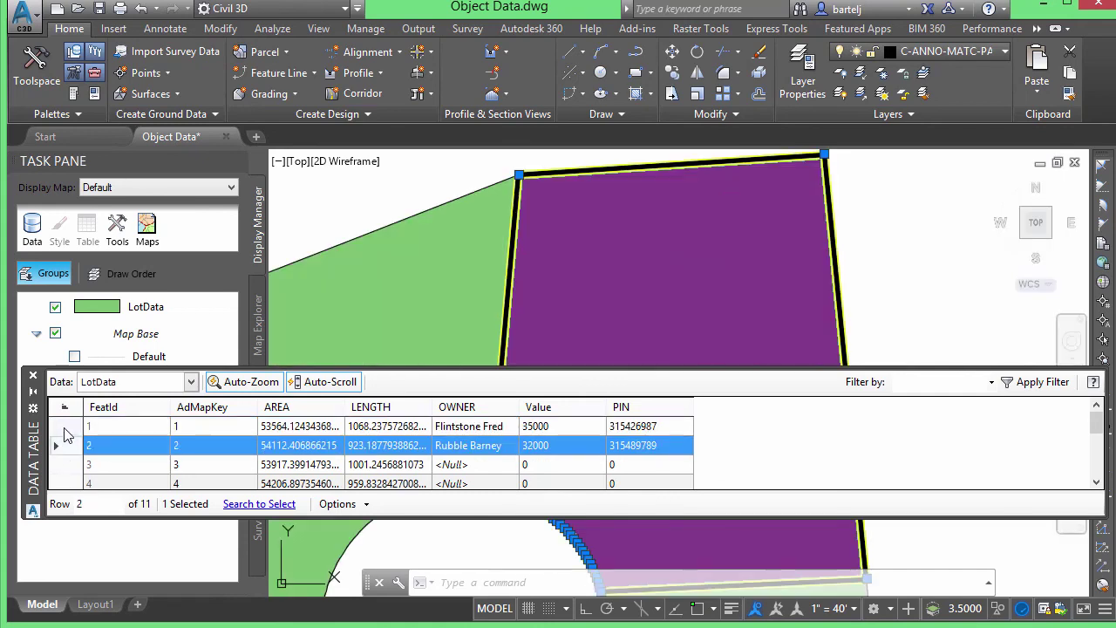
{"action": "left_click", "coordinate": [66, 426]}
{"action": "left_click", "coordinate": [63, 444]}
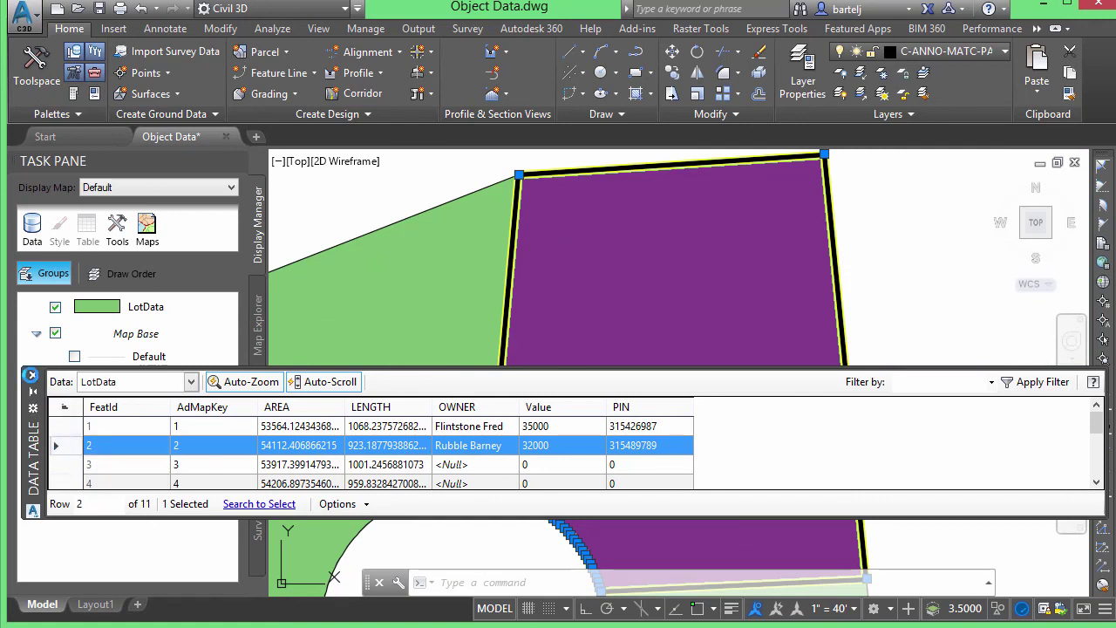
{"action": "left_click", "coordinate": [31, 380]}
{"action": "key", "text": "Escape"}
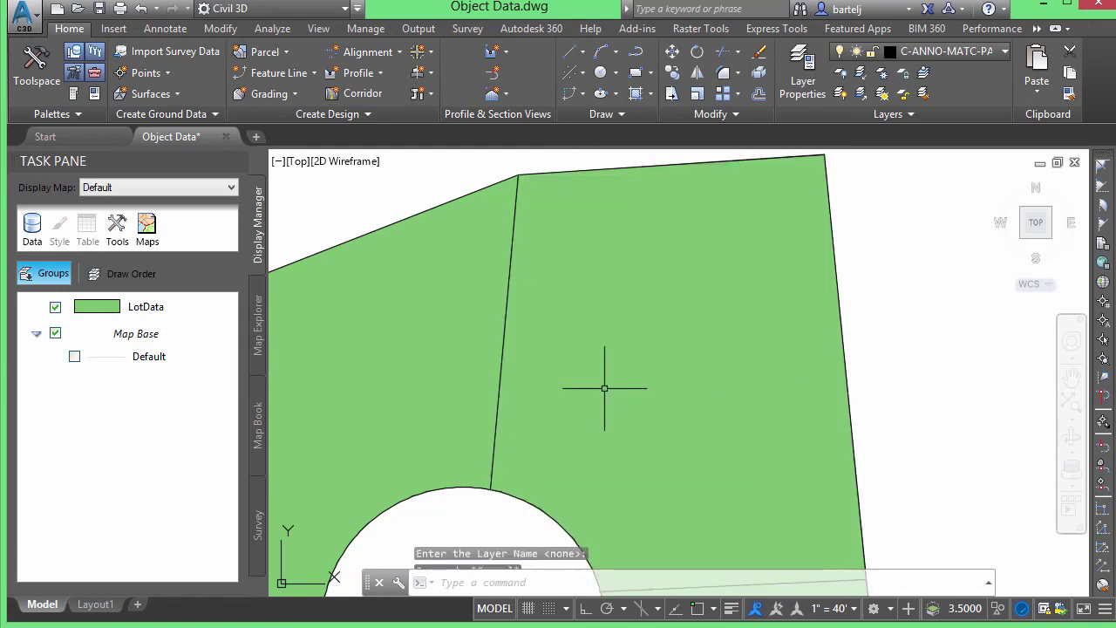
Check the LotData feature details of the second lot from the west in the southern row
{"action": "scroll", "coordinate": [530, 378], "scroll_direction": "down", "scroll_amount": 5}
{"action": "mouse_move", "coordinate": [531, 393]}
{"action": "middle_mouse_down"}
{"action": "mouse_move", "coordinate": [498, 425]}
{"action": "mouse_move", "coordinate": [565, 343]}
{"action": "mouse_move", "coordinate": [580, 289]}
{"action": "mouse_move", "coordinate": [676, 260]}
{"action": "mouse_move", "coordinate": [678, 242]}
{"action": "middle_mouse_up"}
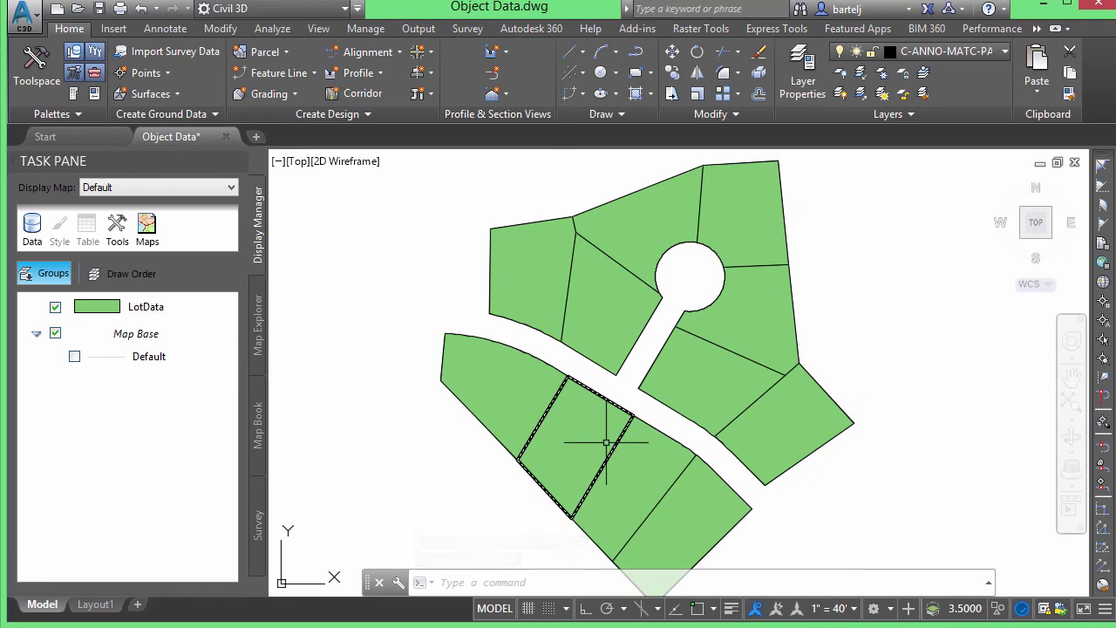
{"action": "mouse_move", "coordinate": [606, 442]}
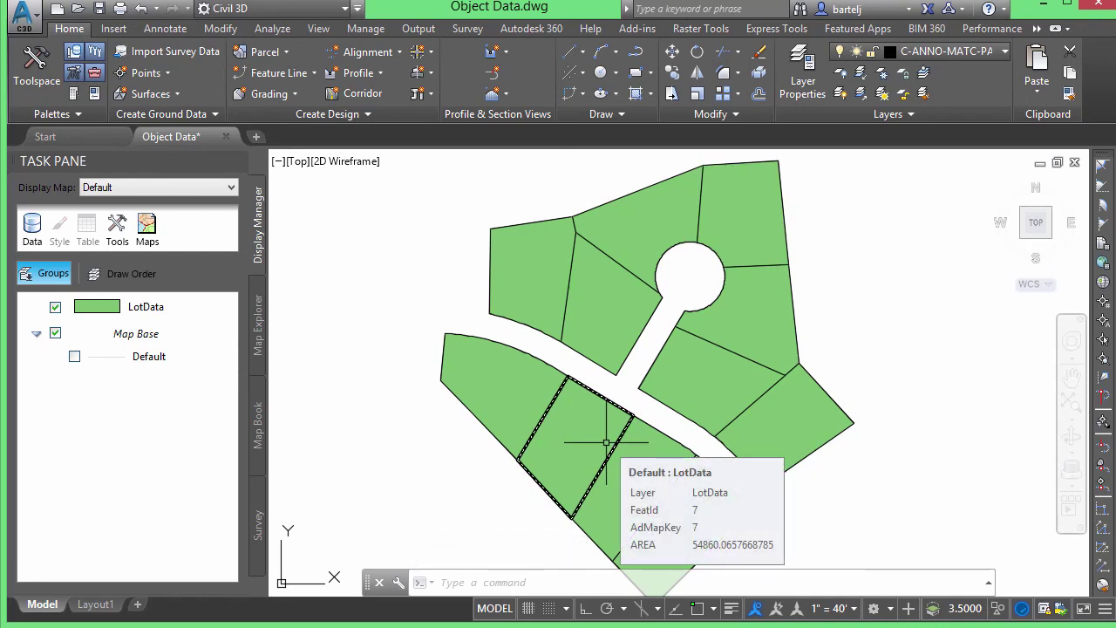